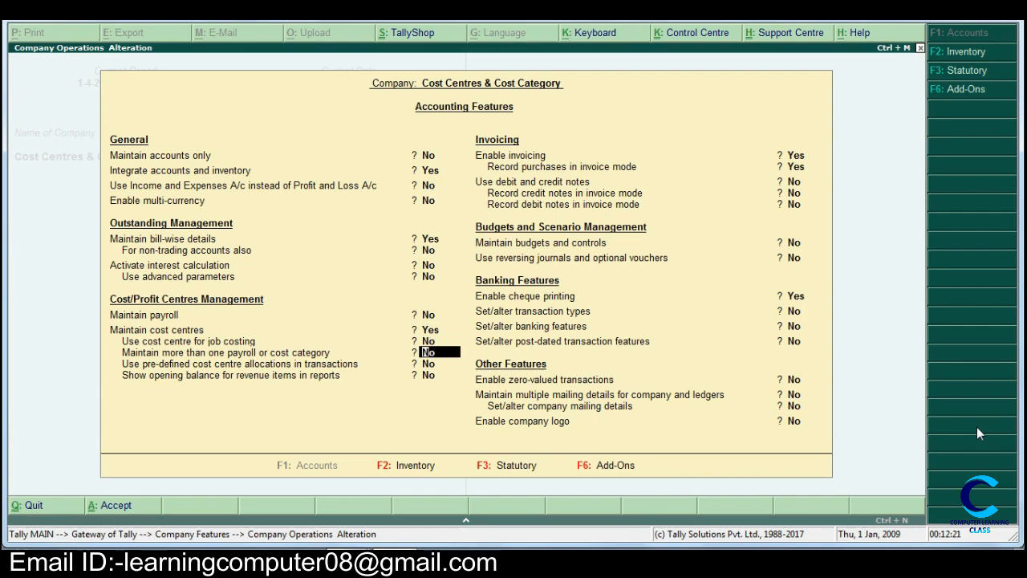
- Enable maintaining more than one payroll or cost category in the accounting features, save them, and return to the Gateway of Tally
text(ye)
key(Return)
key(Return)
key(Return)
key(Return)
key(Return)
key(Return)
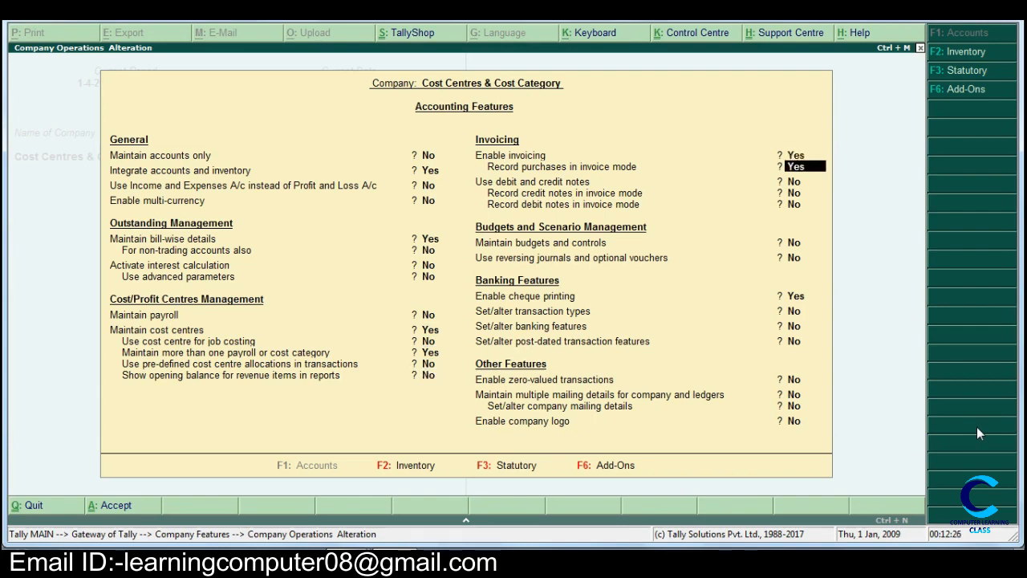
key(Return)
key(Return)
key(Return)
key(Return)
key(Return)
key(Return)
key(Return)
key(Return)
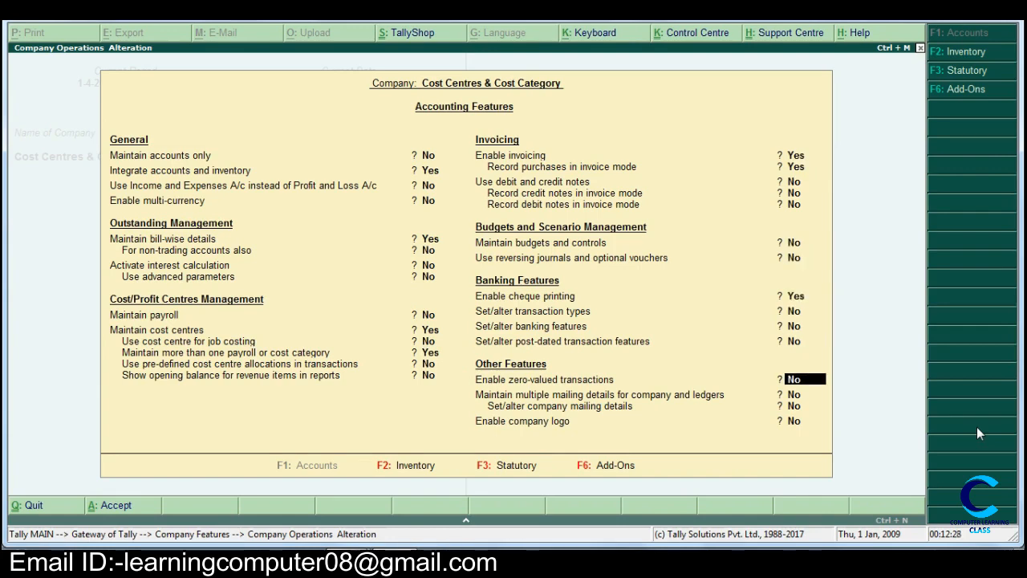
key(Return)
key(Return)
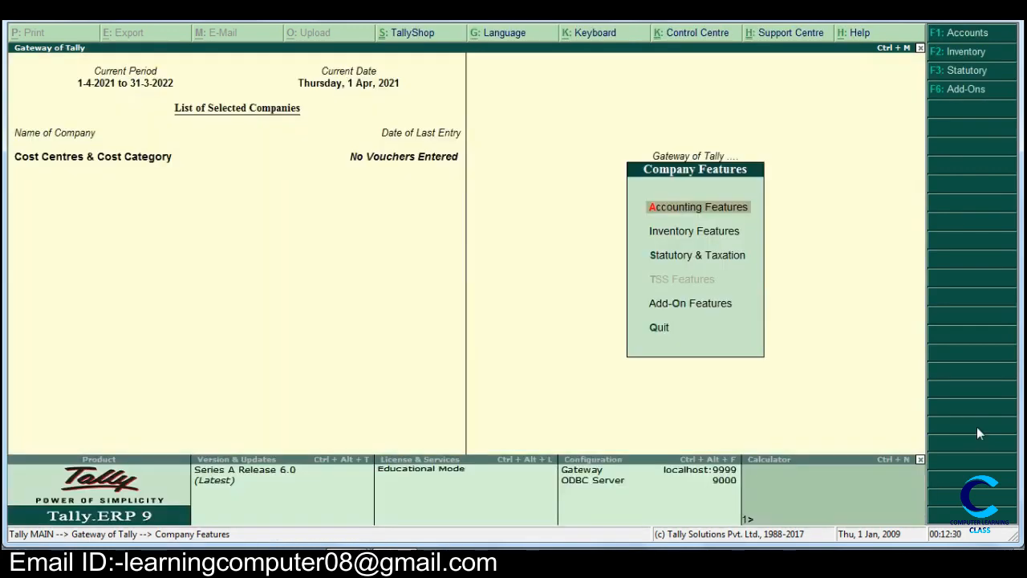
key(Escape)
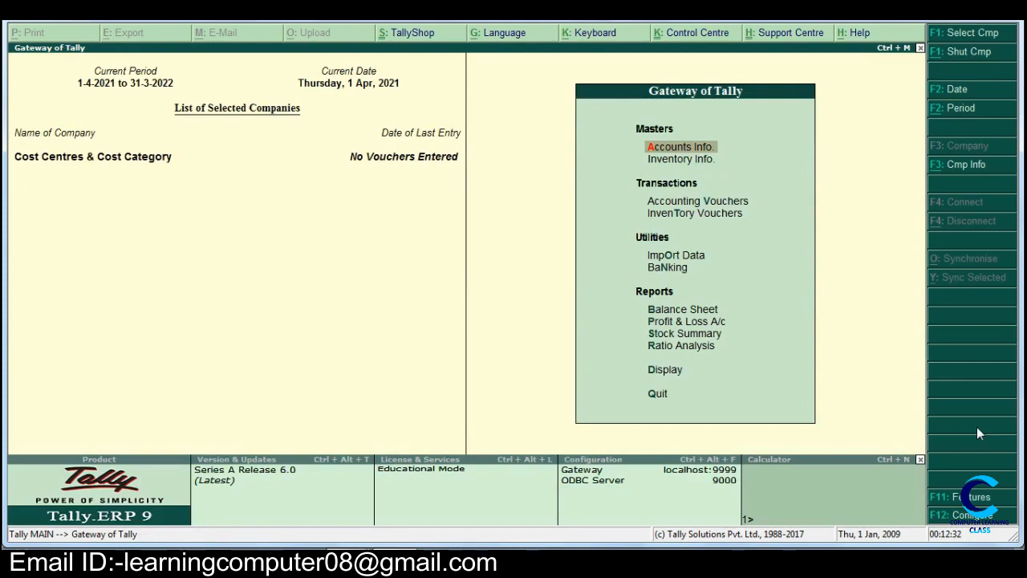
- Create a single cost category named Advertisment, keeping revenue items allocated and non-revenue items not allocated
key(Return)
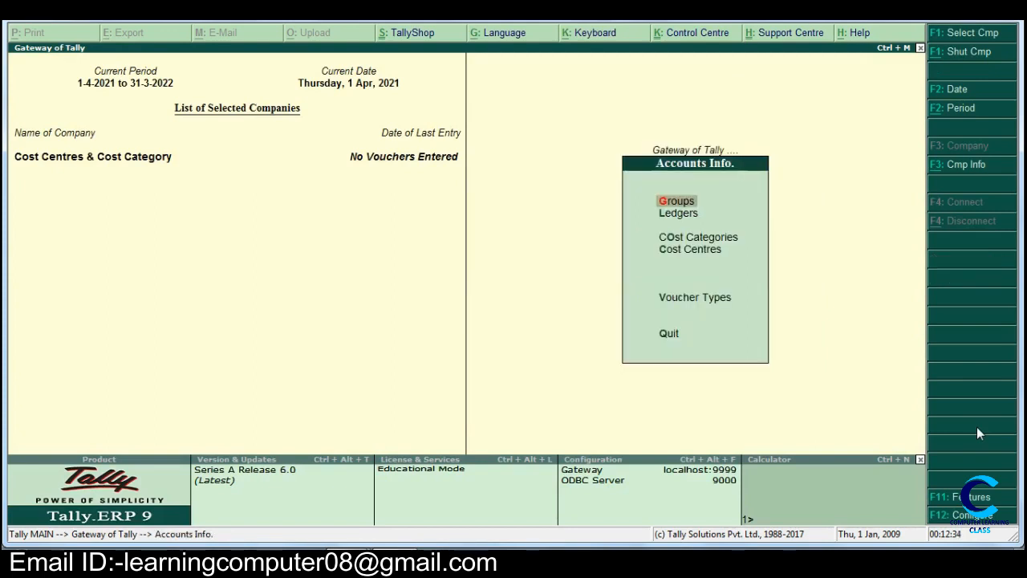
key(Down)
key(Down)
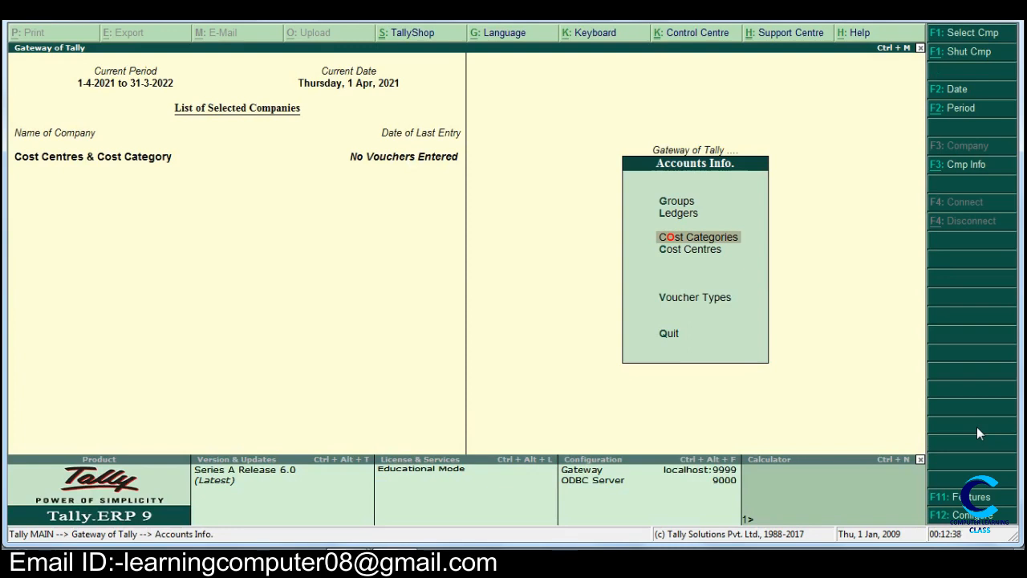
key(Return)
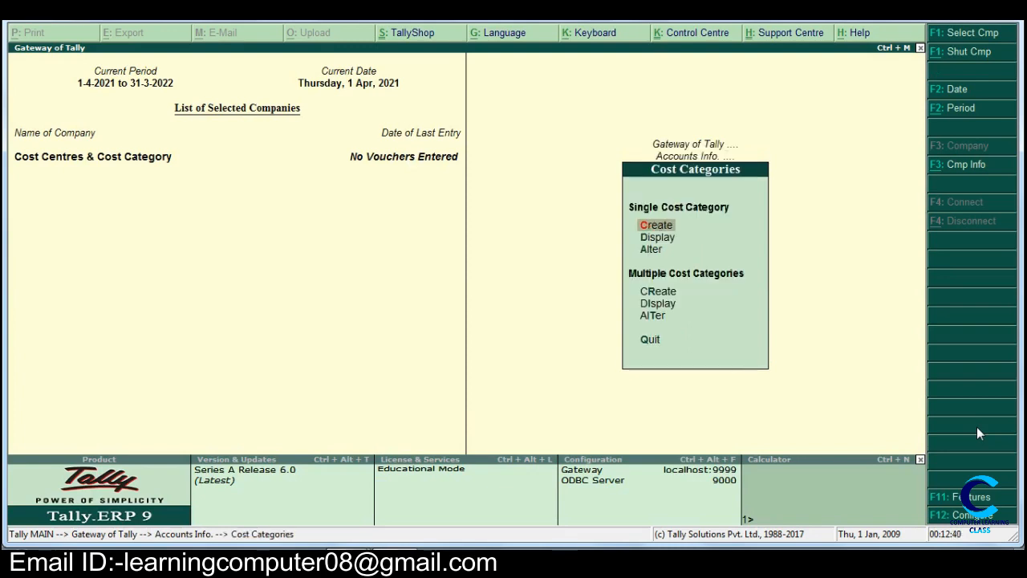
key(Return)
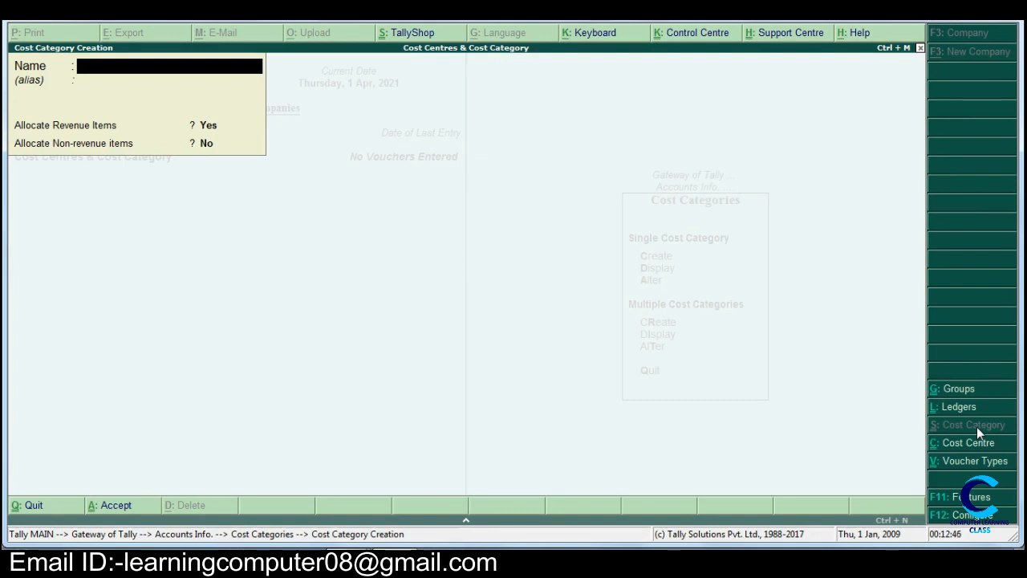
text(Advertisment)
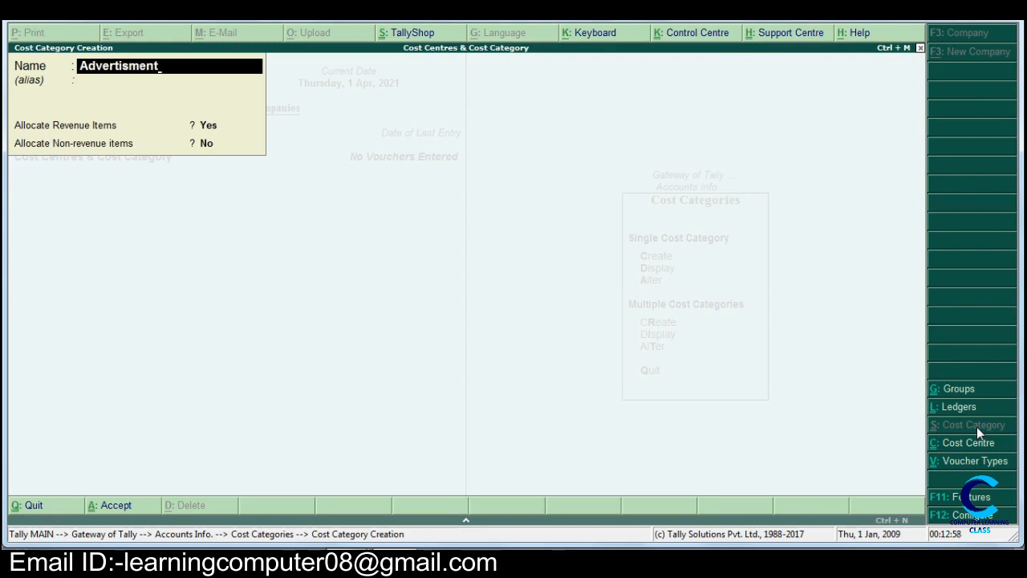
key(Return)
key(Return)
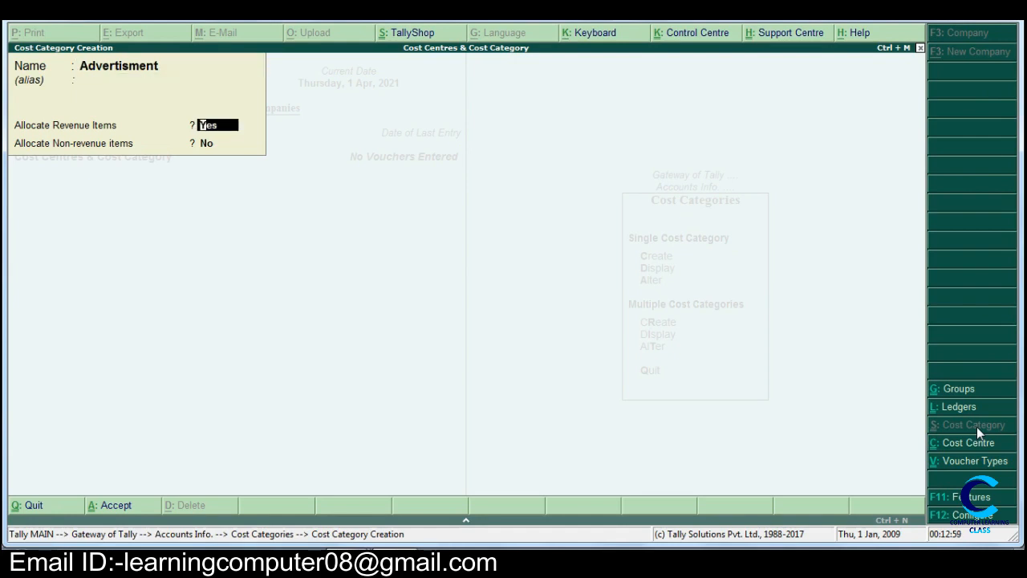
key(Return)
key(Return)
key(Return)
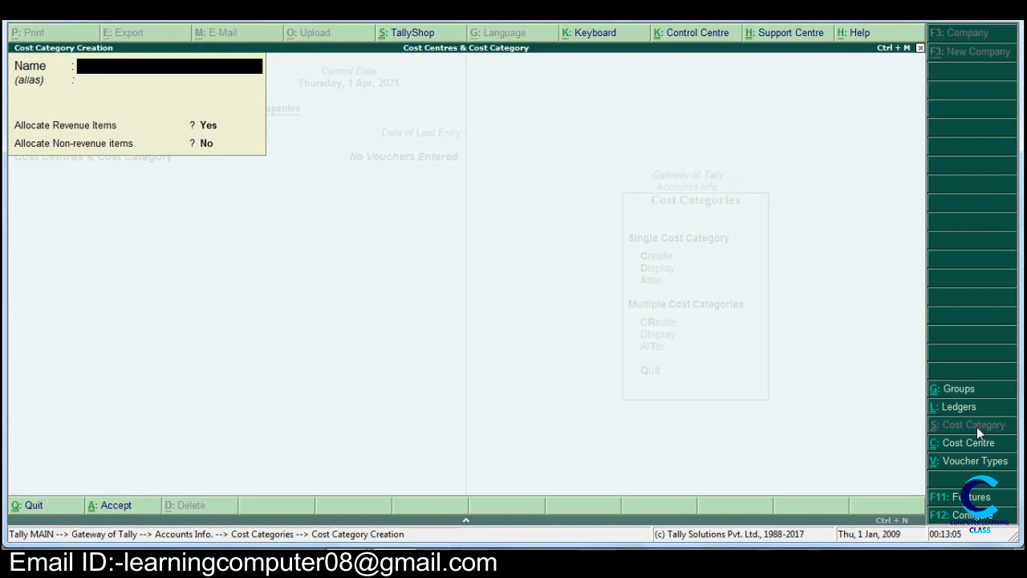
- Create a second cost category named Office Exp with the default allocation settings, and leave category creation
text(Office Exp)
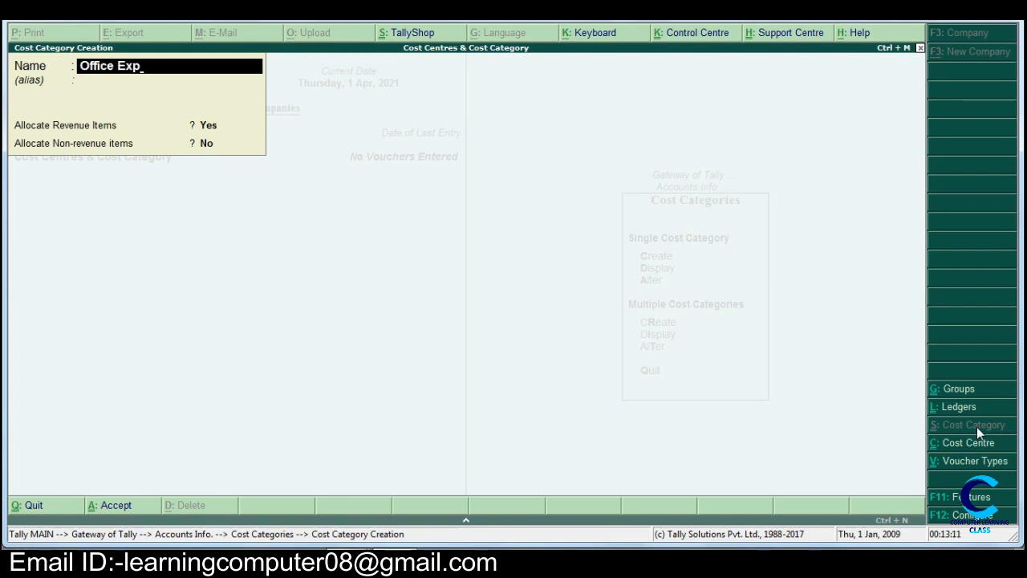
key(Return)
key(Return)
key(Return)
key(Return)
key(Return)
key(Escape)
key(Return)
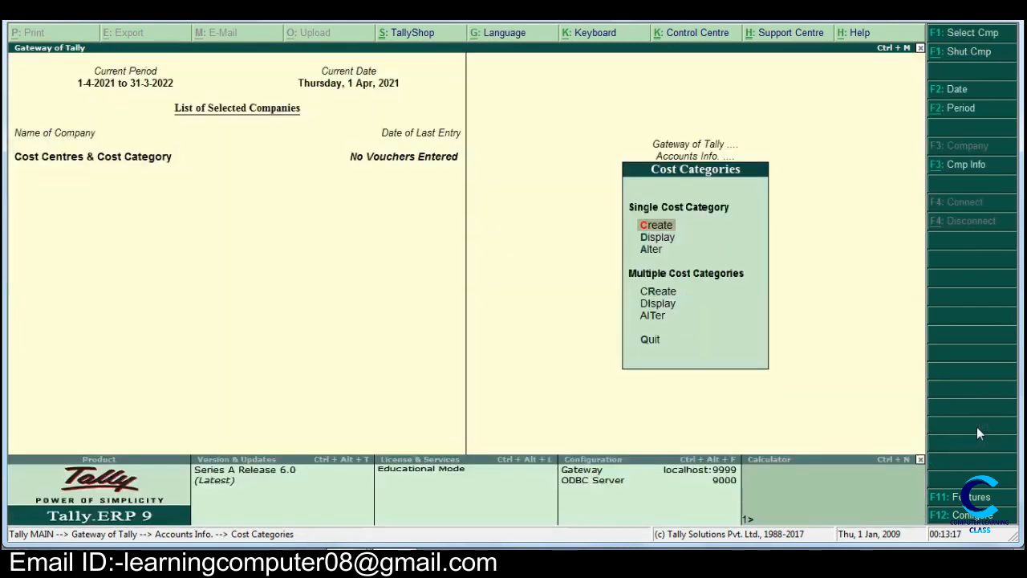
- Create a single cost centre named Banner in the Advertisment category, under Primary
key(Escape)
key(Down)
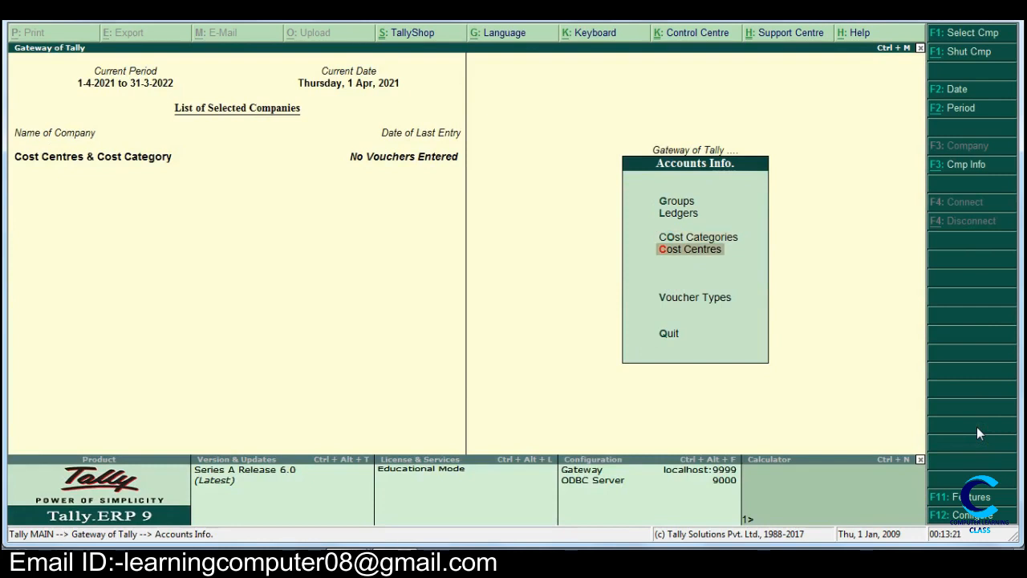
key(Return)
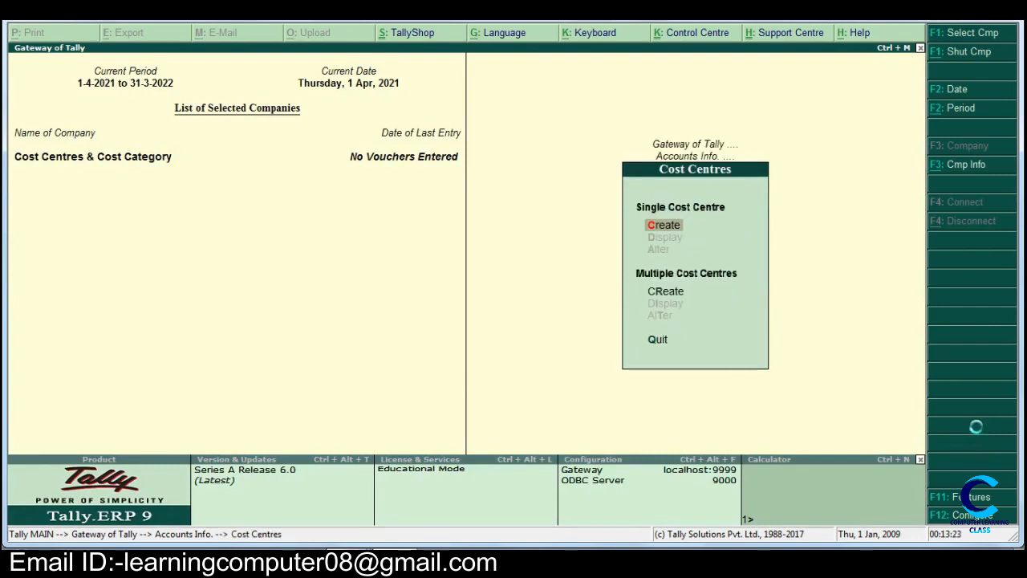
key(Return)
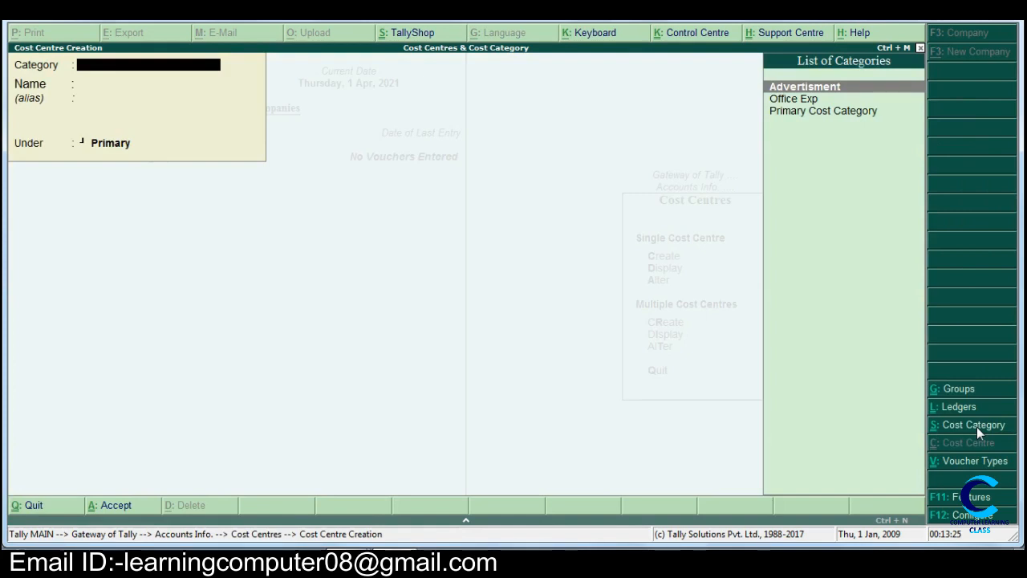
key(Return)
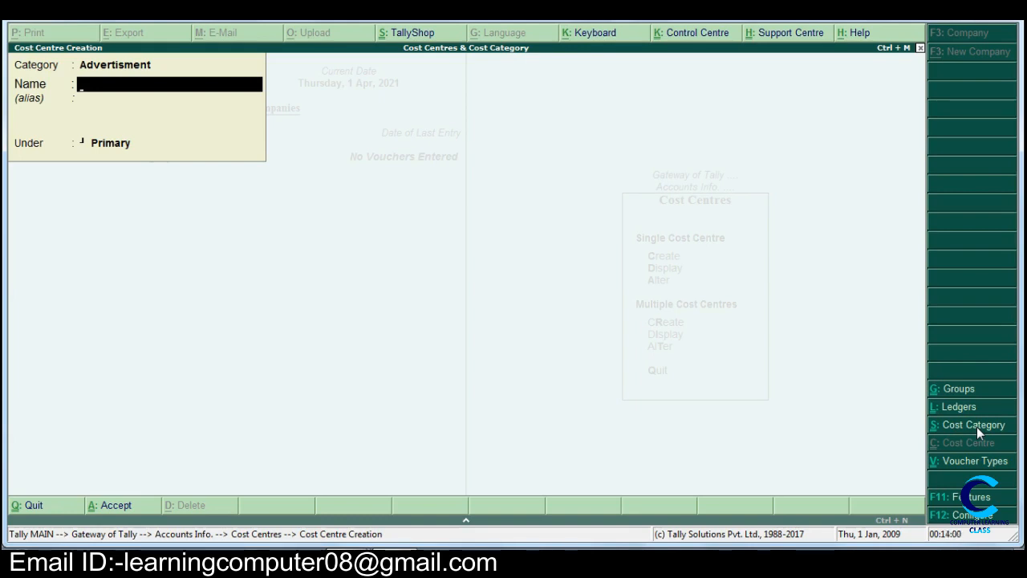
text(Banner)
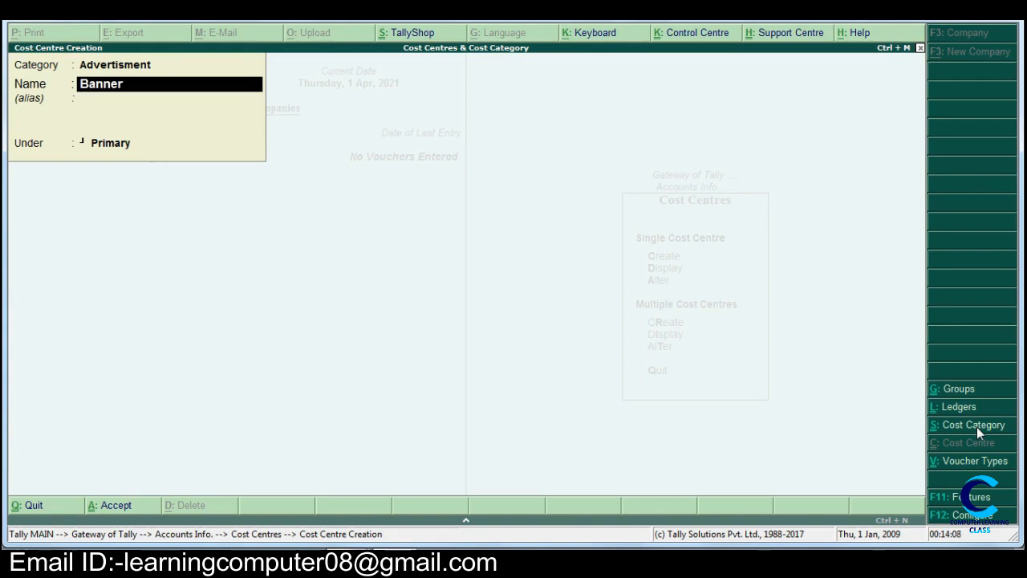
key(Return)
key(Return)
key(Return)
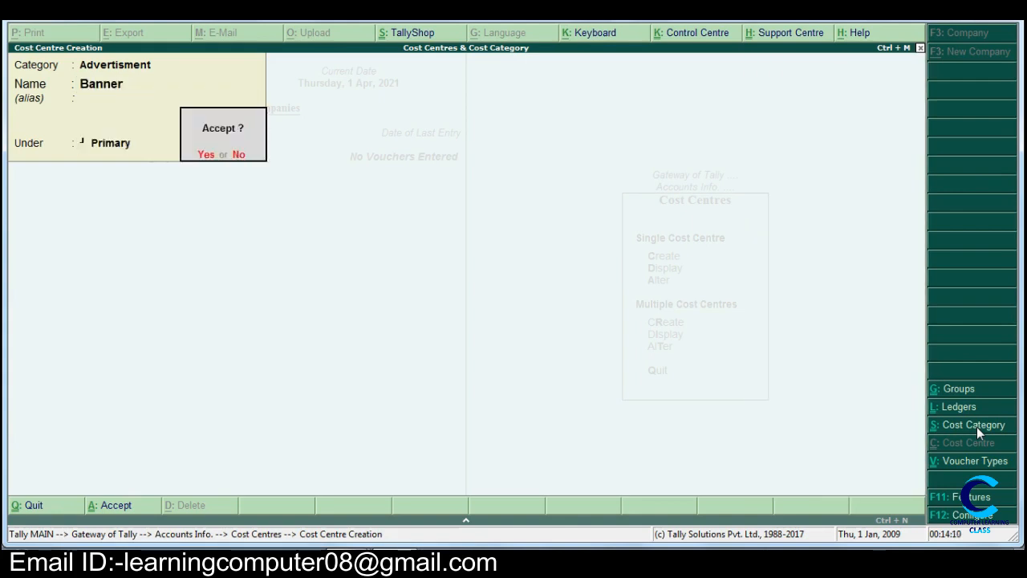
key(Return)
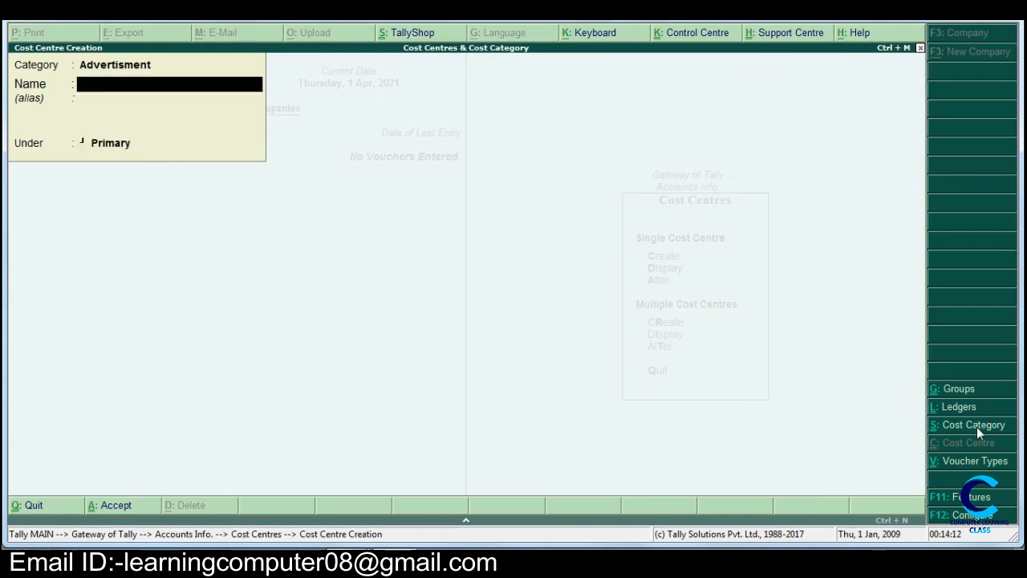
- Enter a Poster cost centre in the Advertisment category, under Primary
text(Poster)
key(Return)
key(Return)
key(Return)
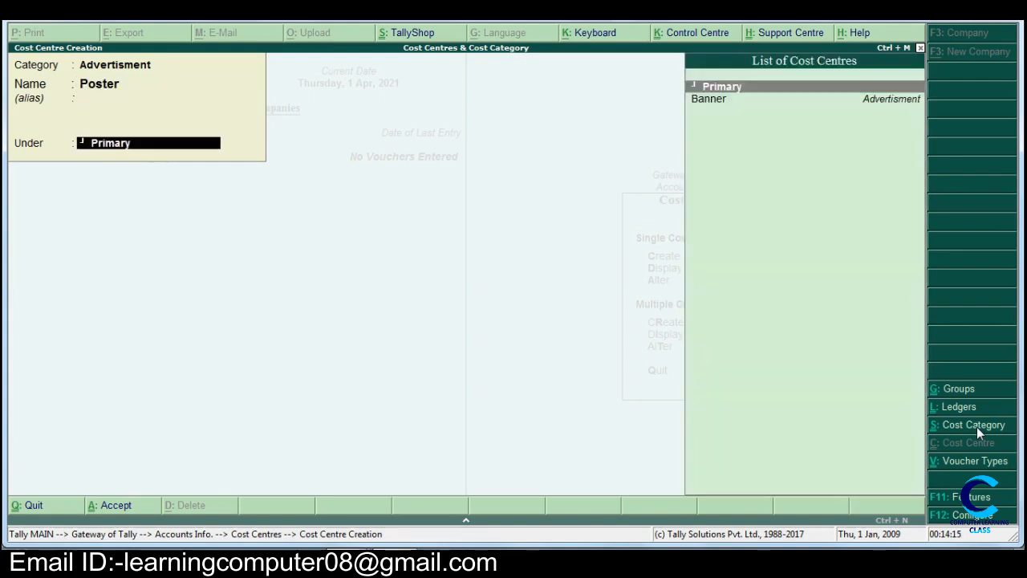
- Accept the Poster cost centre and create another named Ink in the Advertisment category, under Primary
text(yInk)
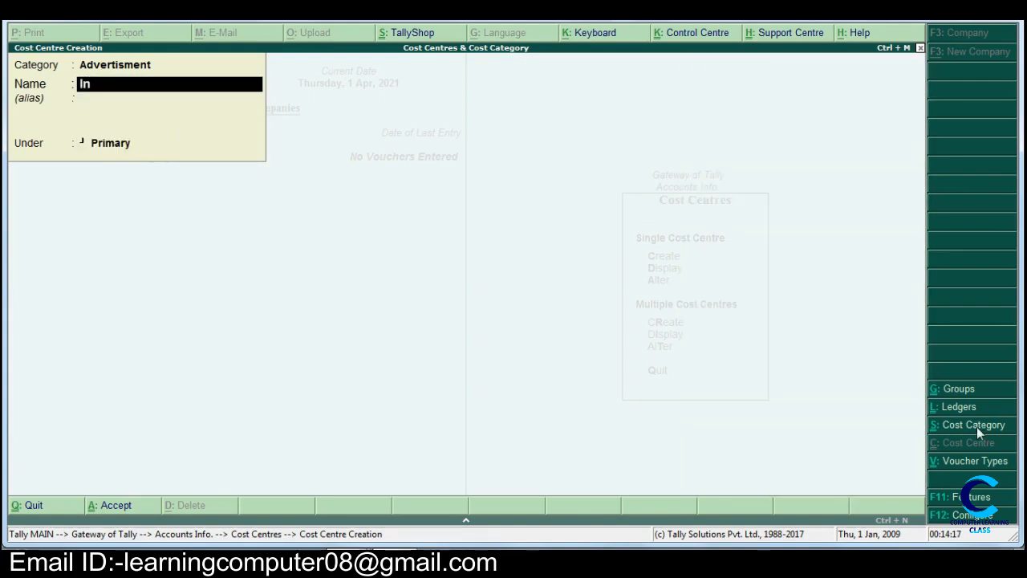
key(Return)
key(Return)
key(Return)
text(y)
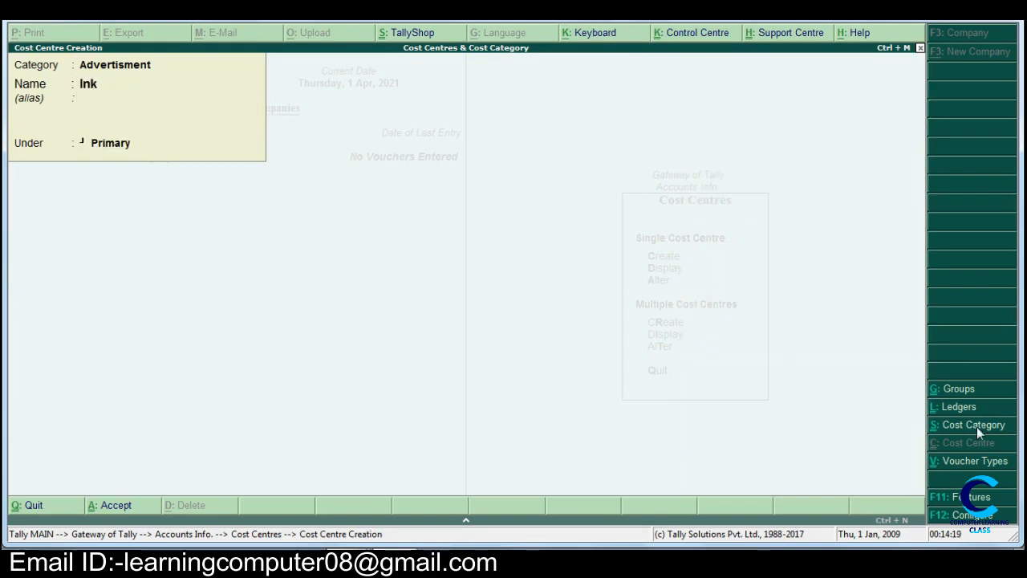
text(Col)
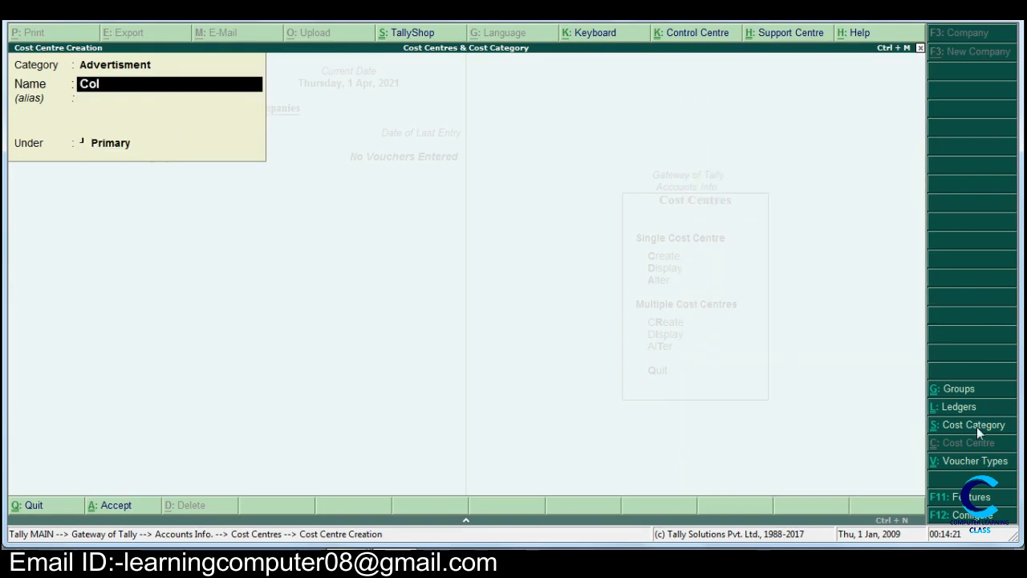
text(our)
- Create a cost centre named Colour in the Advertisment category, under Primary
key(Return)
key(Return)
key(Return)
key(y)
- Switch the category to Office Exp and create a cost centre named Newspaper under Primary
key(BackSpace)
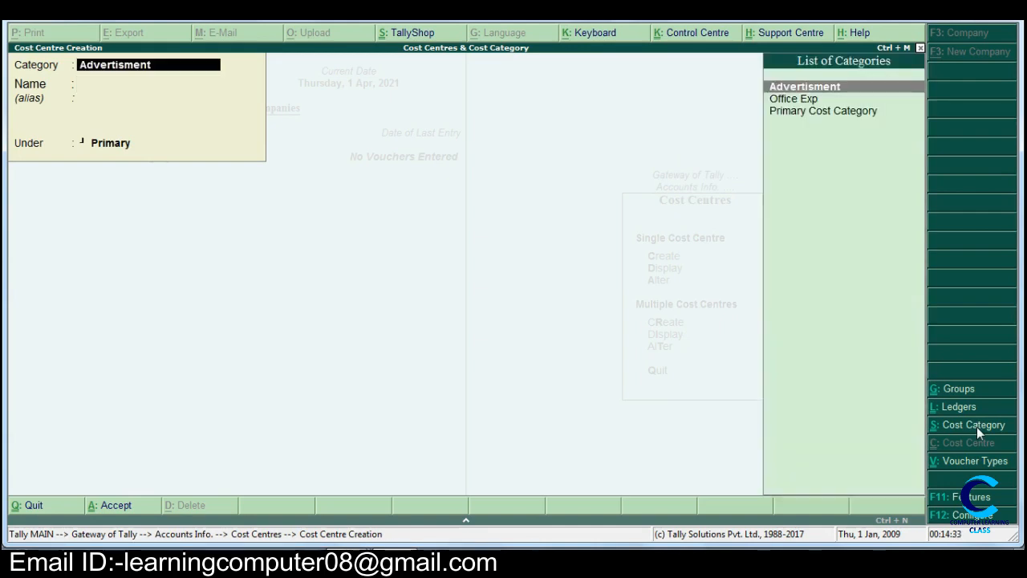
key(Down)
key(Return)
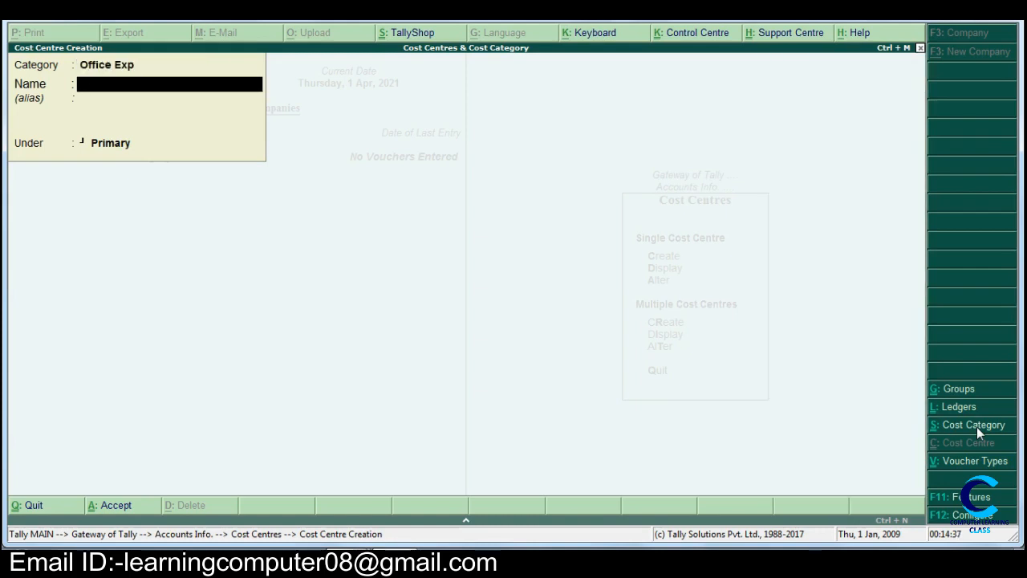
text(Newsp)
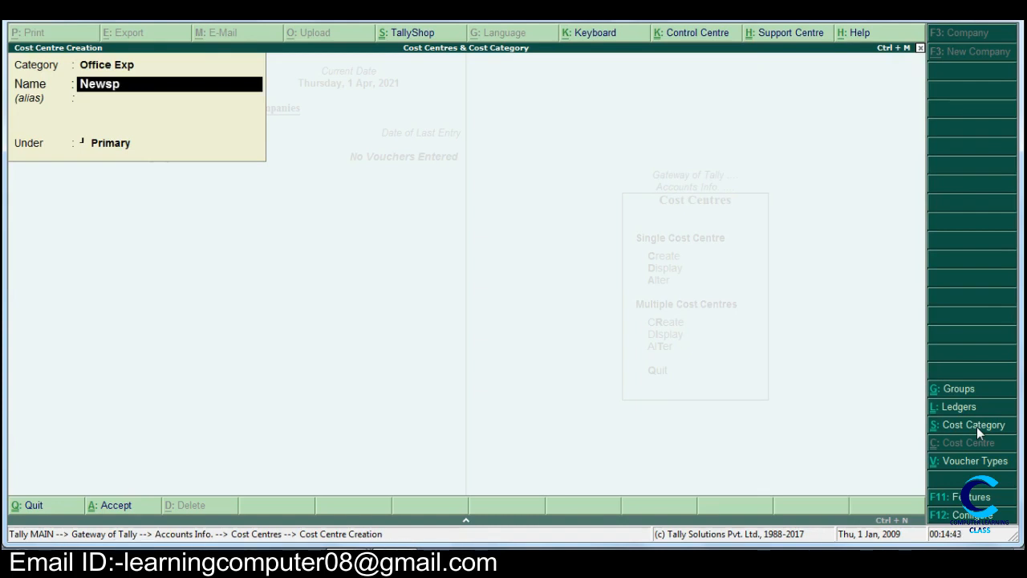
text(aper)
key(Return)
key(Return)
key(Return)
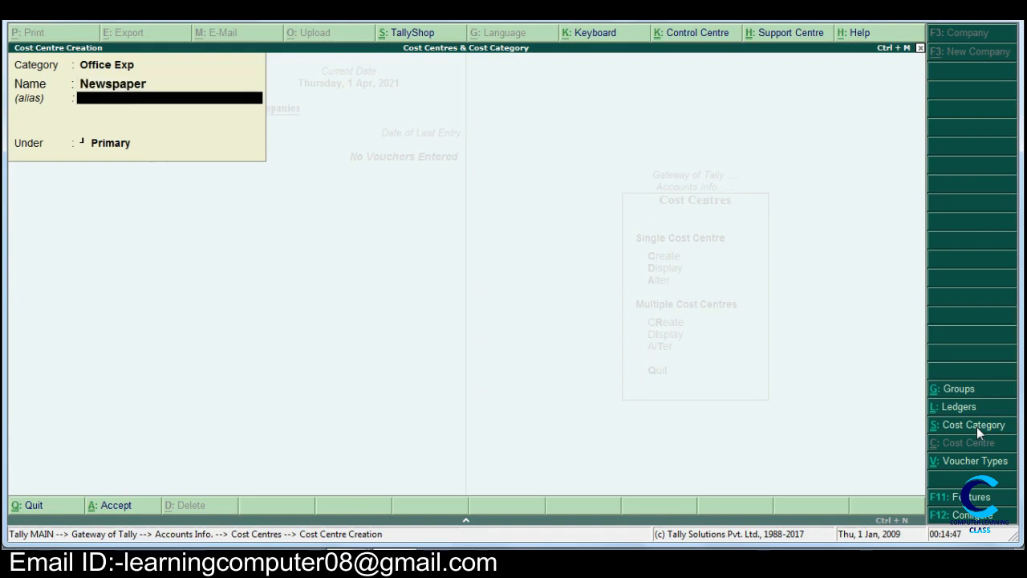
key(Return)
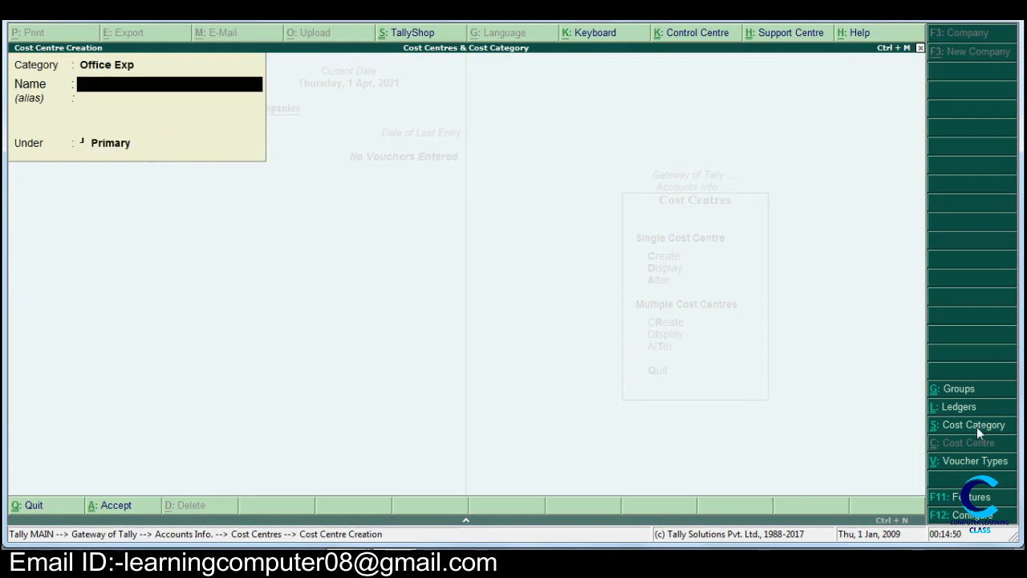
- Create a cost centre named Tea in the Office Exp category, under Primary
text(Tea)
key(Return)
key(Return)
key(Return)
key(Return)
- Create a cost centre named Water in the Office Exp category, under Primary
text(Water)
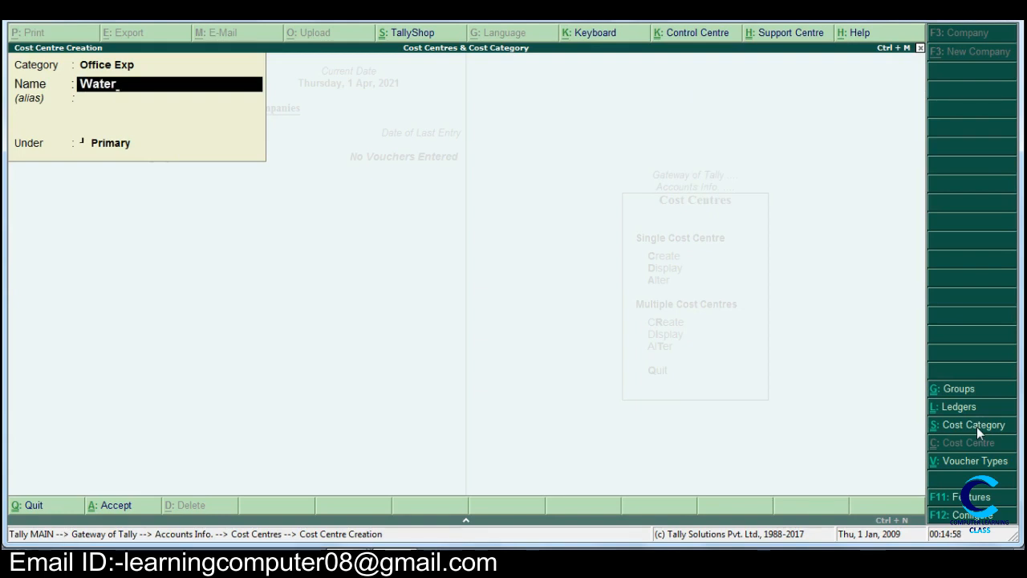
key(Return)
key(Return)
key(Return)
key(Return)
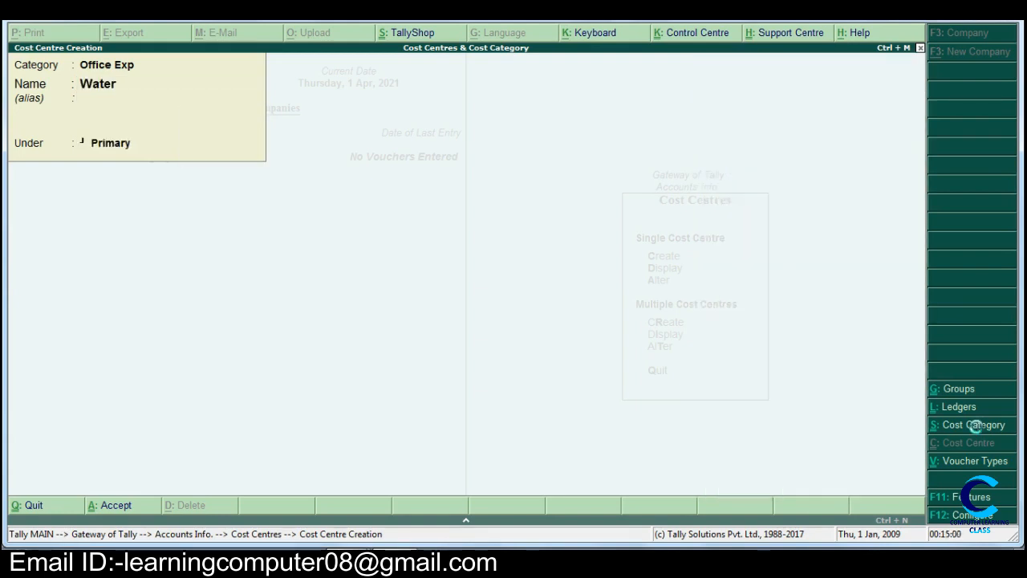
- Create a cost centre named Electrcity in the Office Exp category, under Primary
text(El)
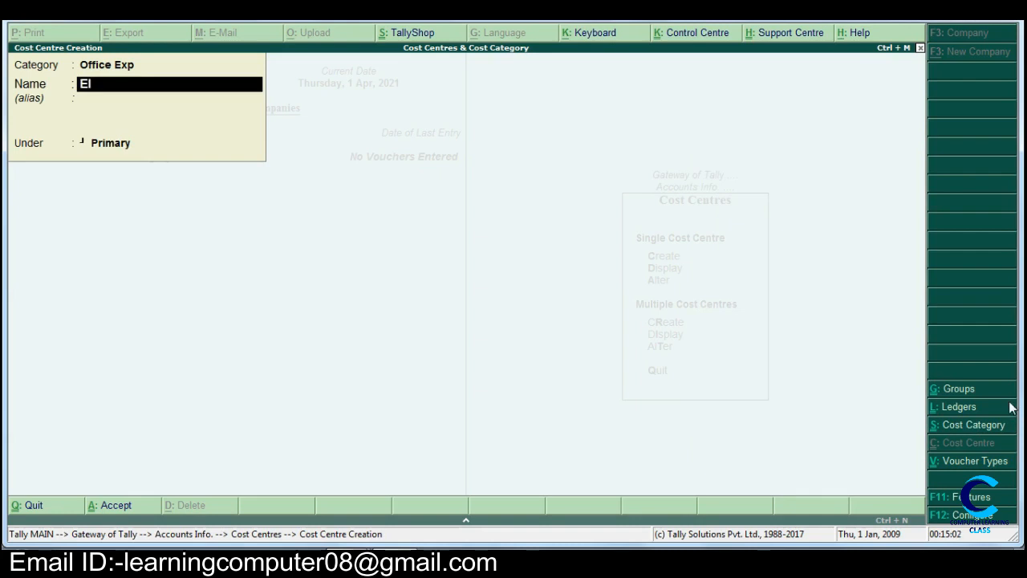
text(ectrcity)
key(Return)
key(Return)
key(Return)
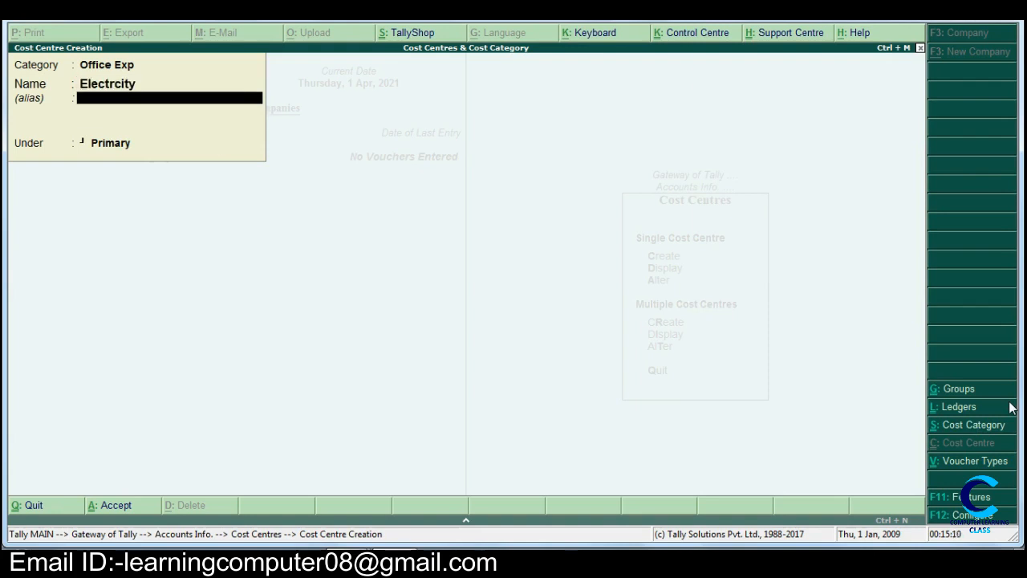
key(Return)
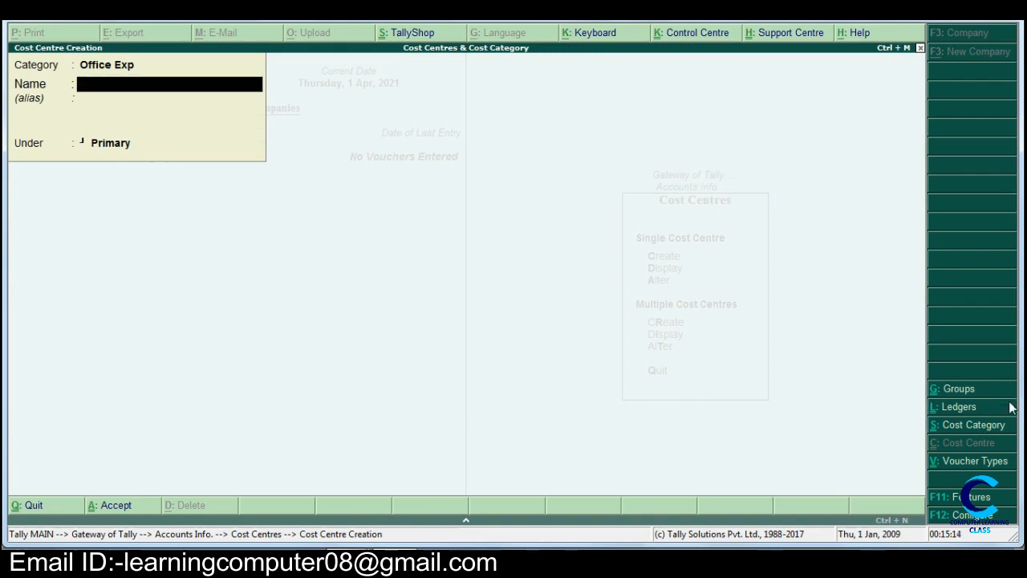
- Create a cost centre named Telephone Bill in the Office Exp category, under Primary
text(Telephone Bill)
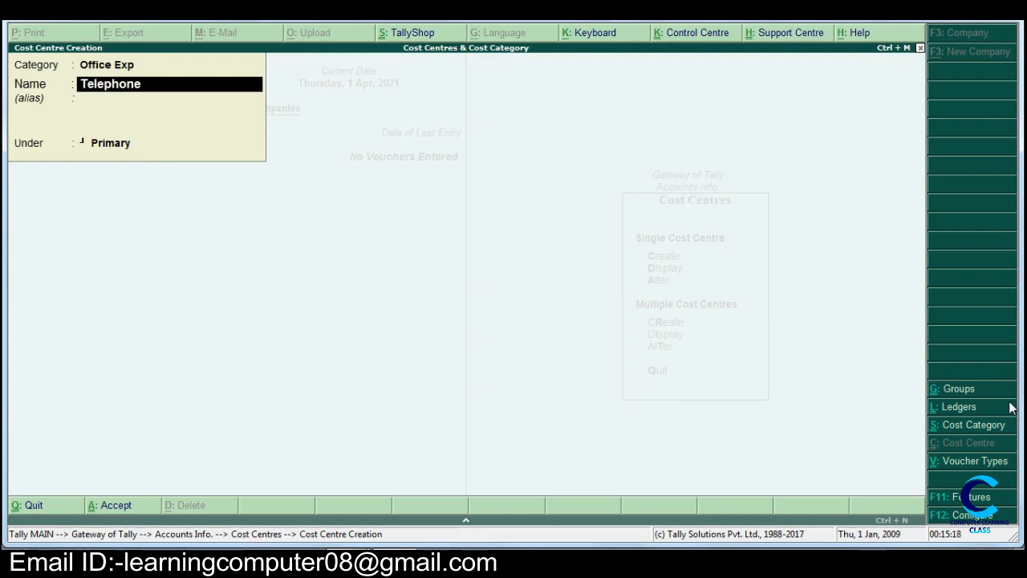
key(Return)
- Create a cost centre named Salary in the Office Exp category, under Primary, and leave cost centre creation
key(Return)
key(Return)
key(Return)
text(Salary)
key(Return)
key(Return)
key(Return)
key(Return)
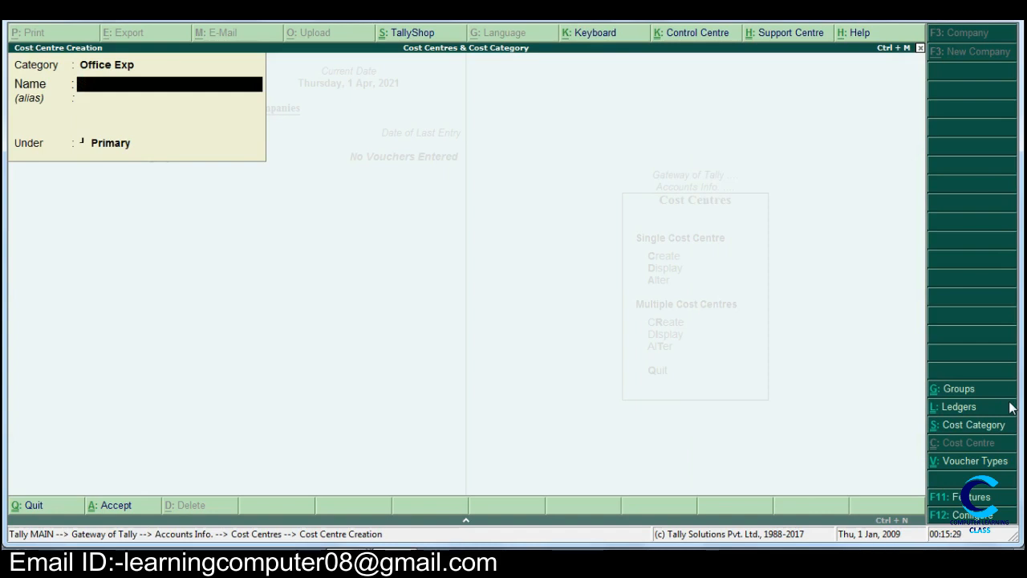
key(Escape)
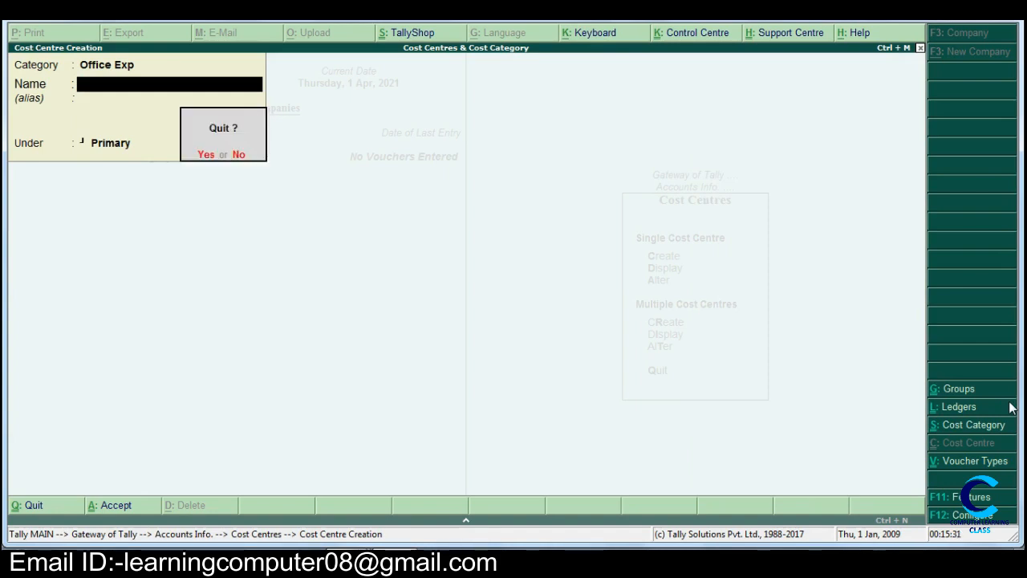
key(y)
key(Escape)
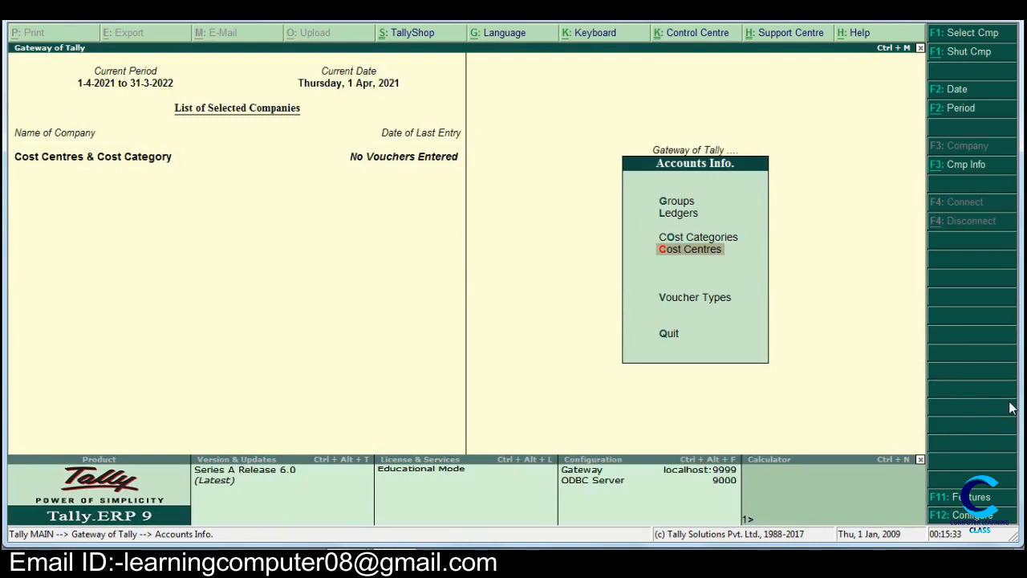
- Start creating a single ledger and name it Adv., without an alias
key(Up)
key(Up)
key(Return)
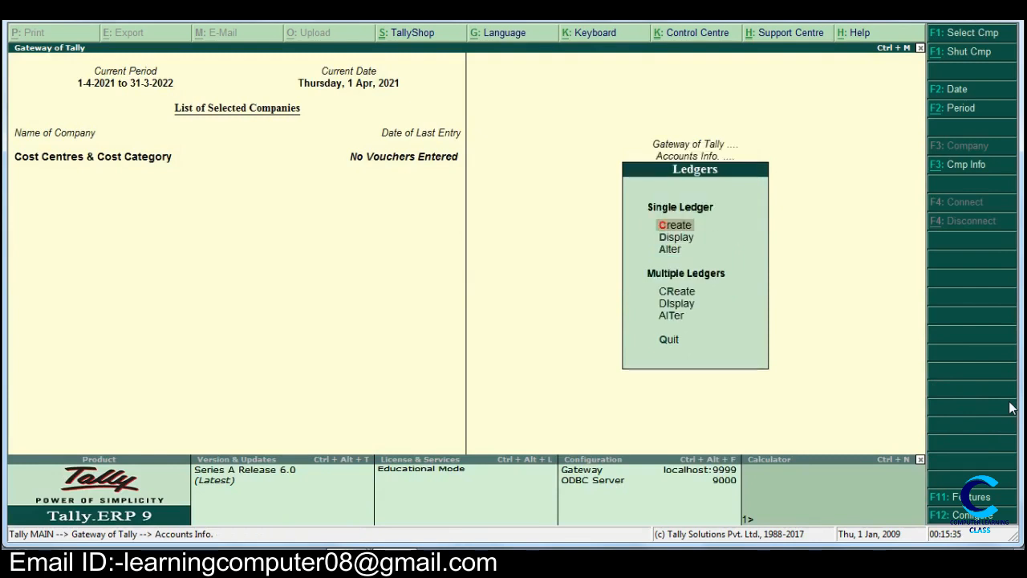
key(Return)
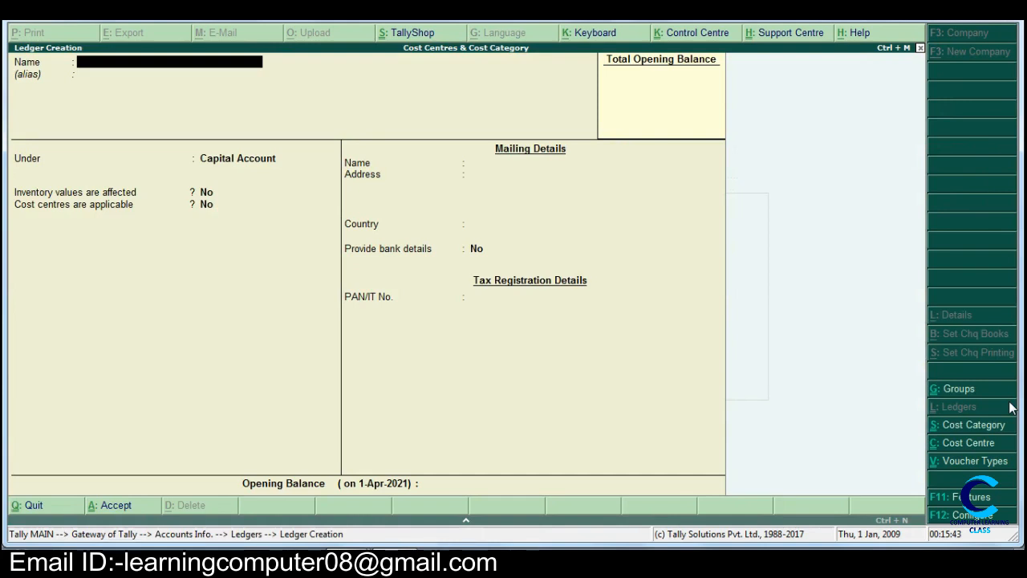
text(Adv.)
key(Return)
key(Return)
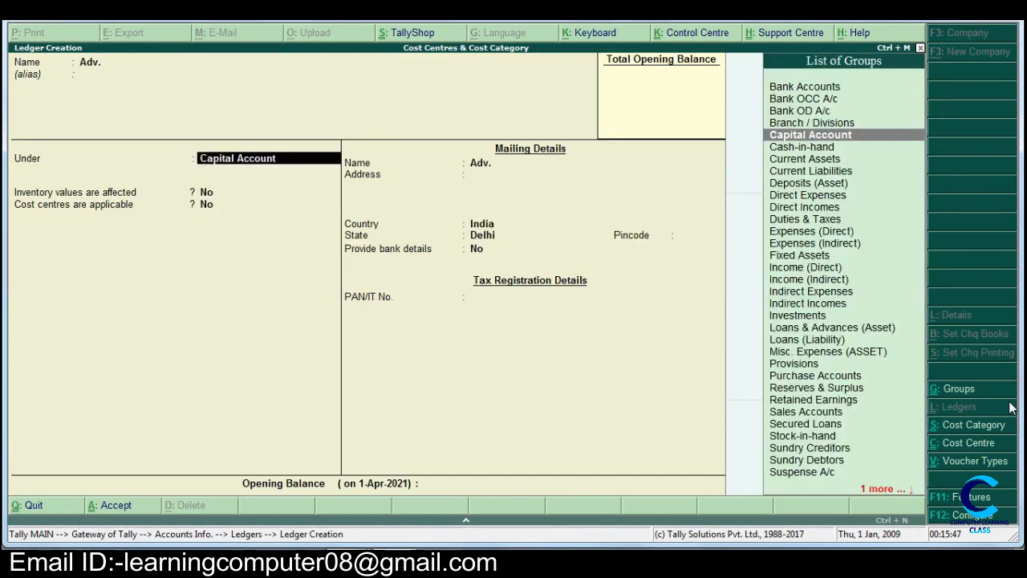
- Place the Adv. ledger under Indirect Expenses with cost centres applicable set to Yes, and save it
text(I)
key(Down)
key(Down)
key(Down)
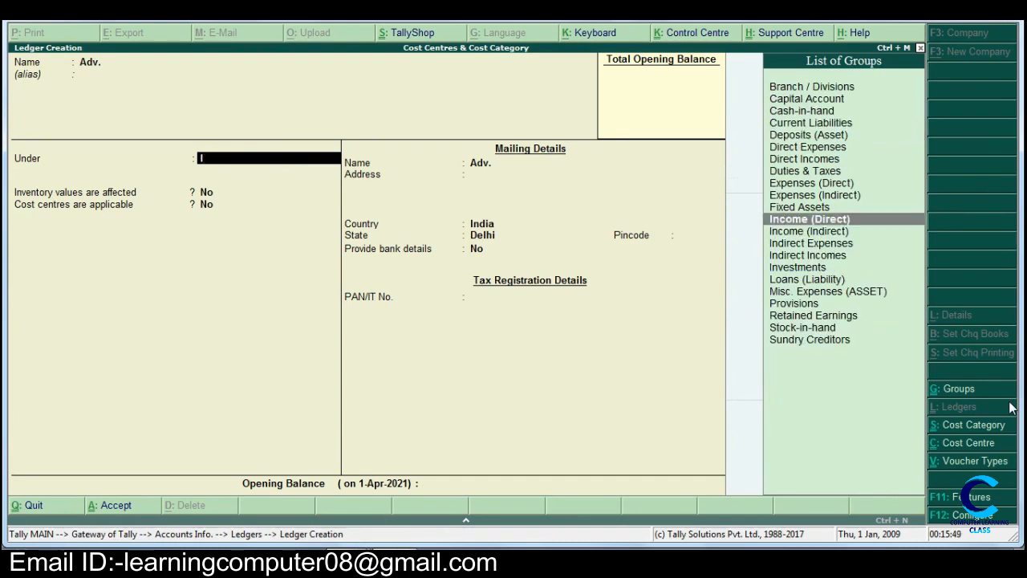
key(Return)
key(Return)
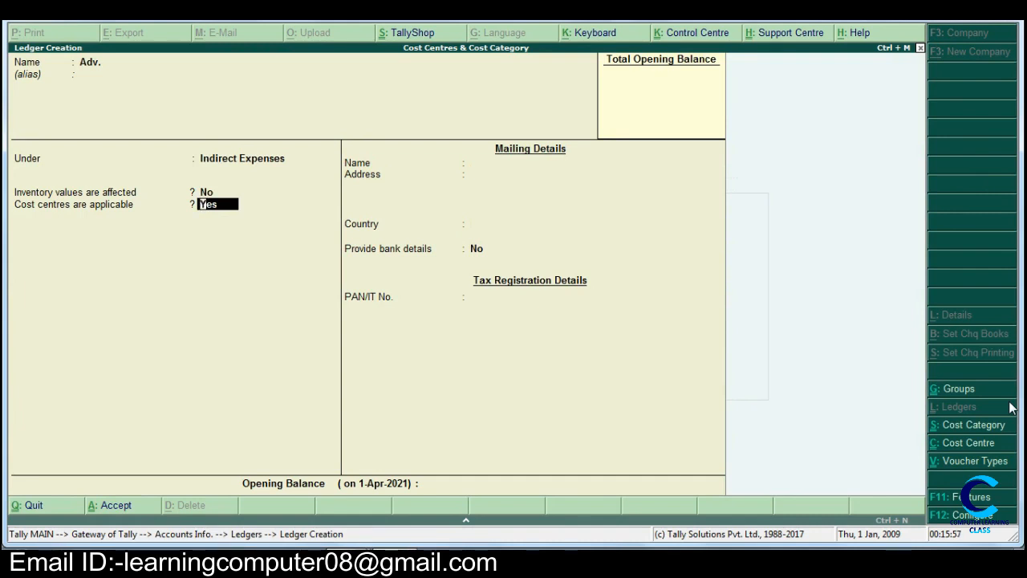
key(Return)
key(Return)
key(Return)
key(Return)
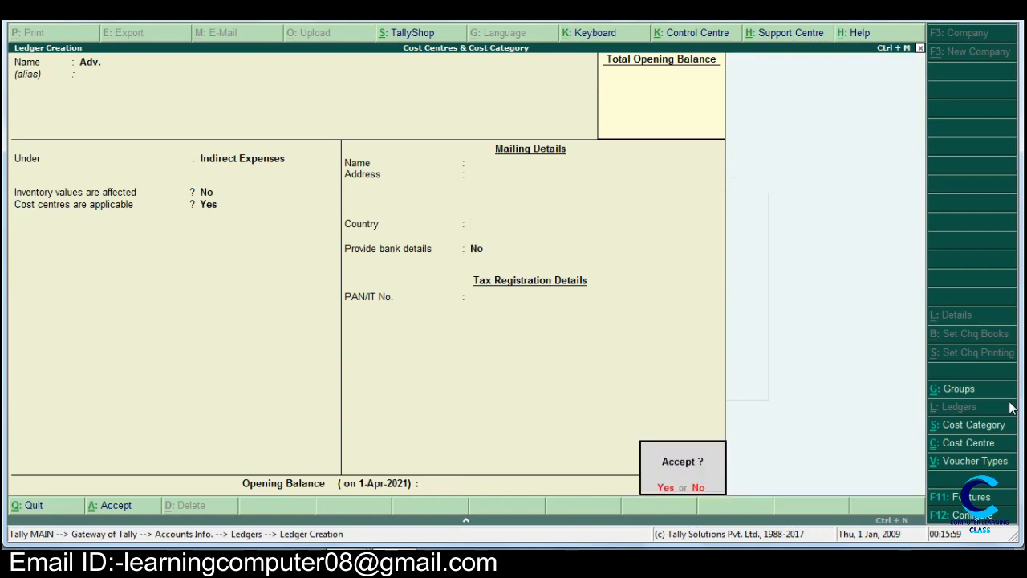
- Create an Office Exp ledger under Indirect Expenses with cost centres applicable, and return to the Gateway of Tally
text(Office Exp.)
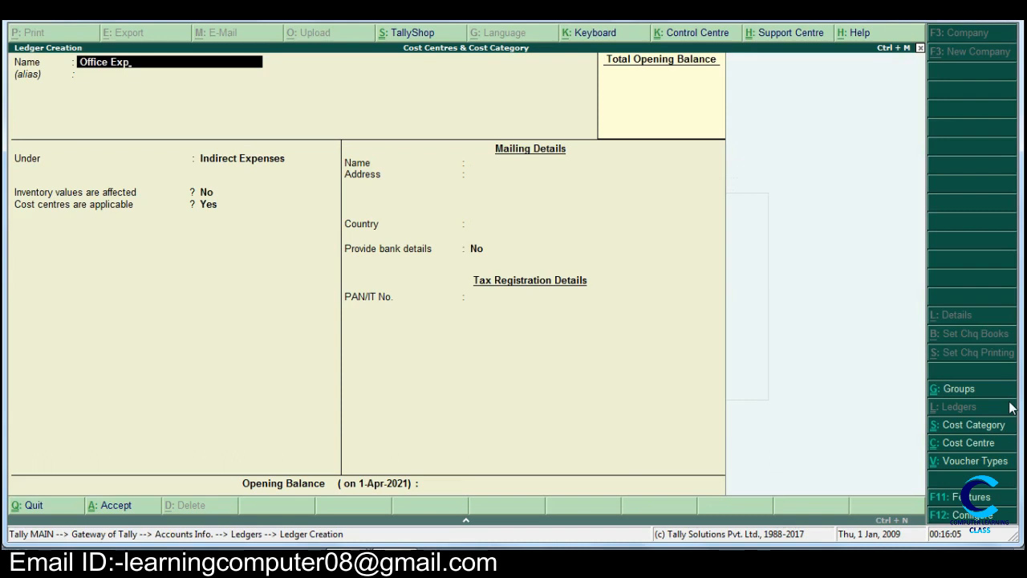
key(Return)
key(Return)
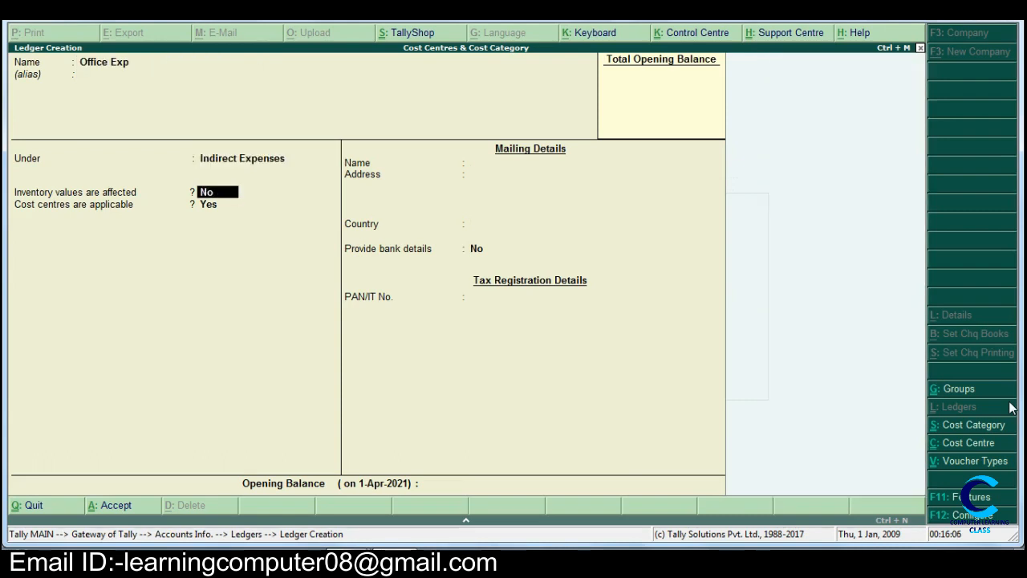
key(Return)
key(Return)
key(Return)
key(Return)
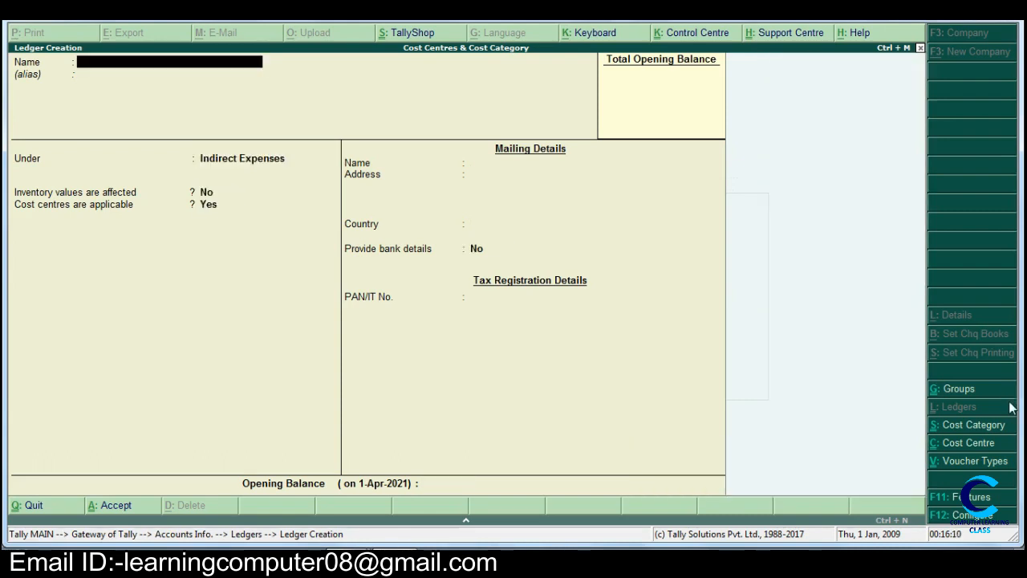
key(Escape)
key(Return)
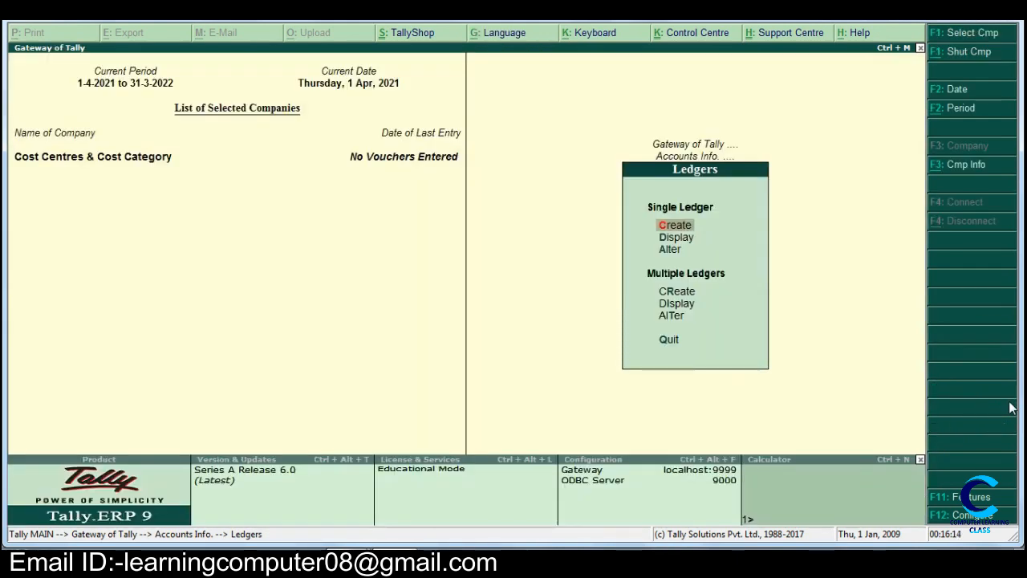
key(Escape)
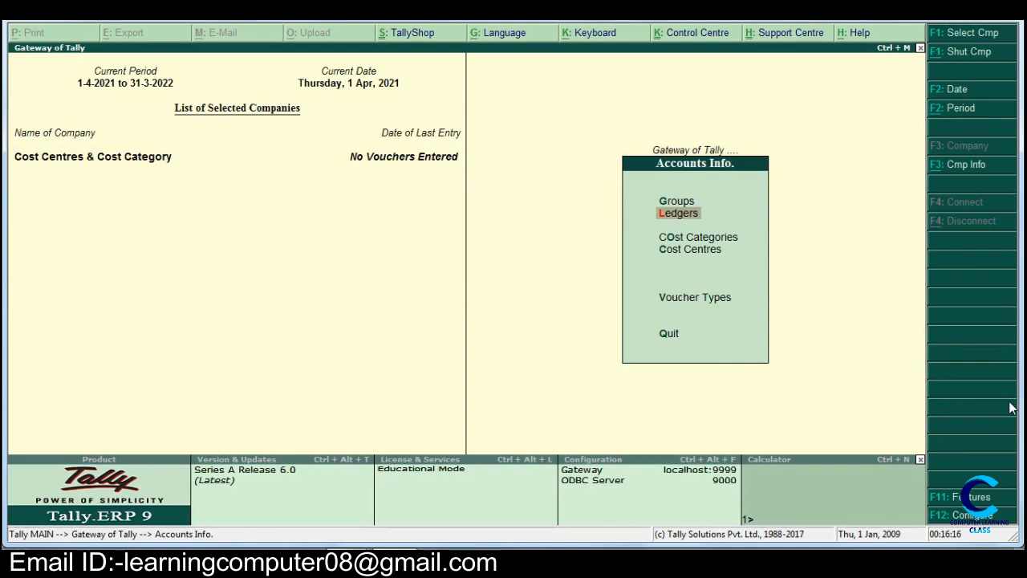
key(Escape)
- Start a payment accounting voucher and debit the Adv. ledger with 25,000
key(Down)
key(Down)
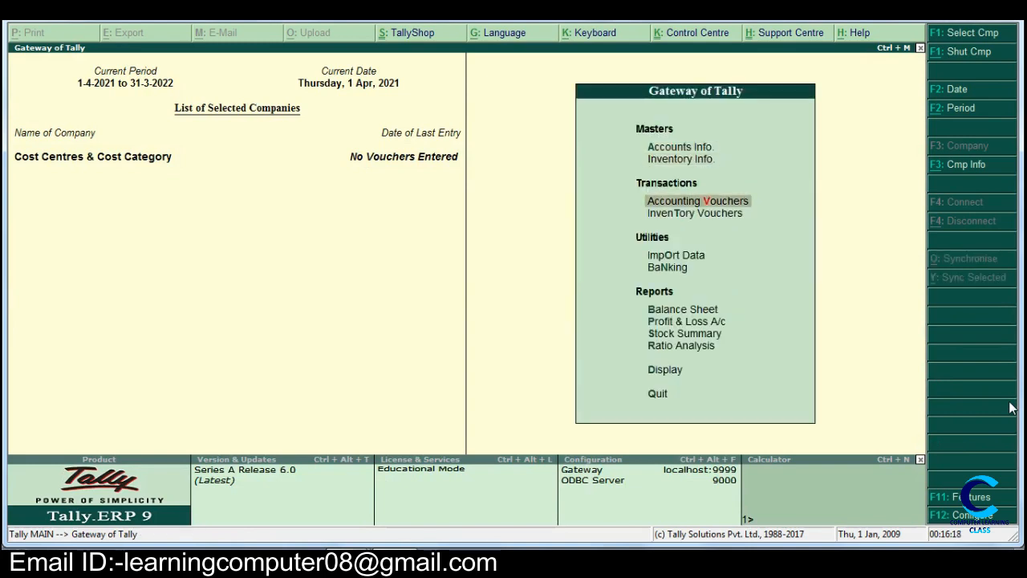
key(Return)
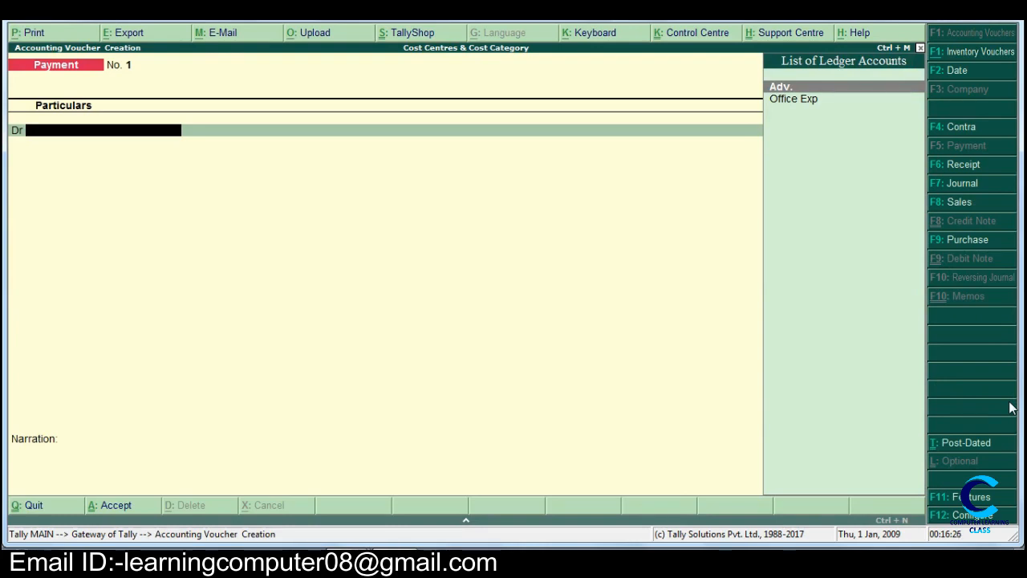
key(Return)
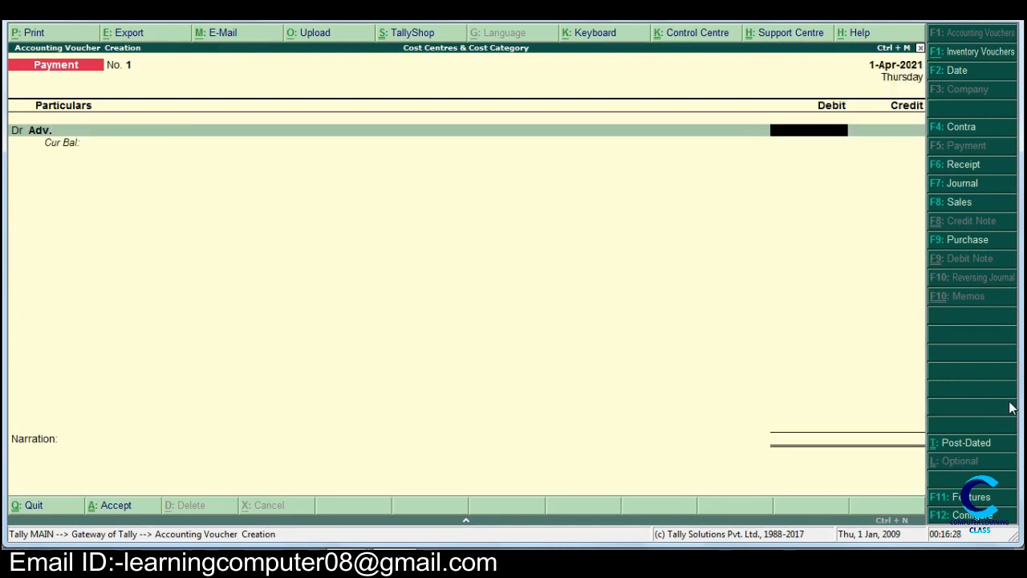
text(25000)
key(Return)
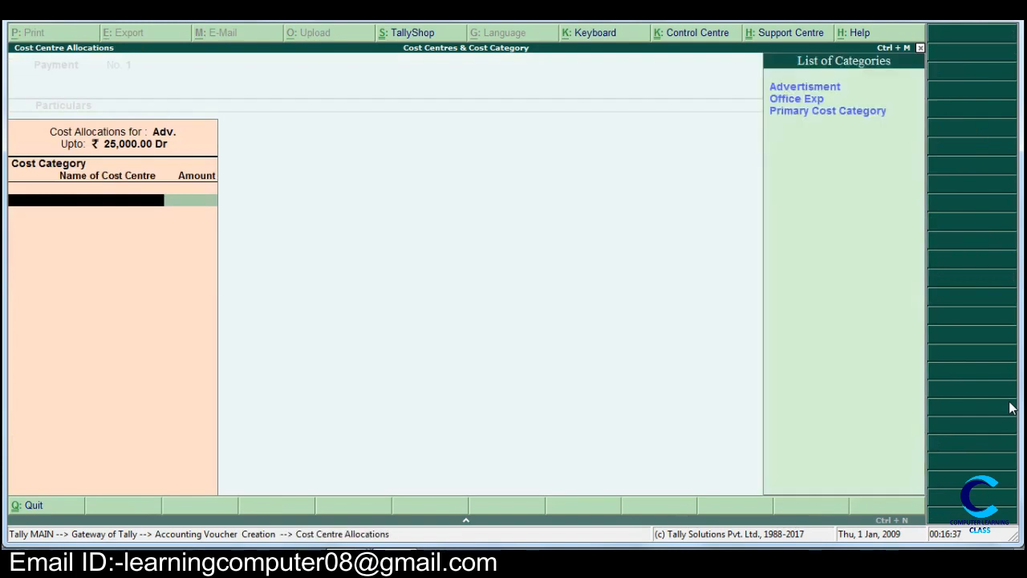
- In the Advertisment category of the cost allocations, assign 7,000 to Banner and 3,000 to Colour
key(Return)
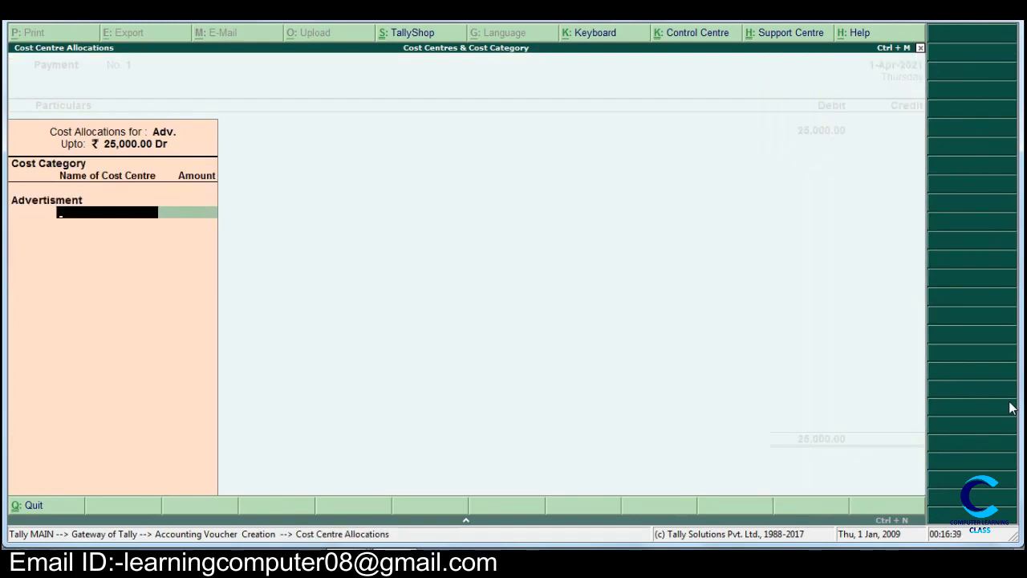
key(Return)
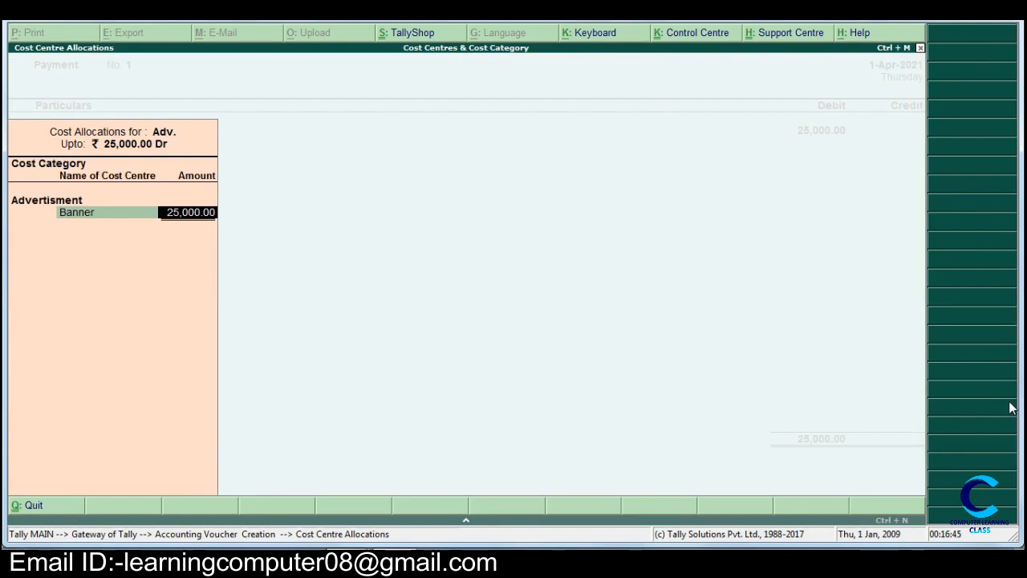
text(7,000)
key(Return)
key(Down)
key(Return)
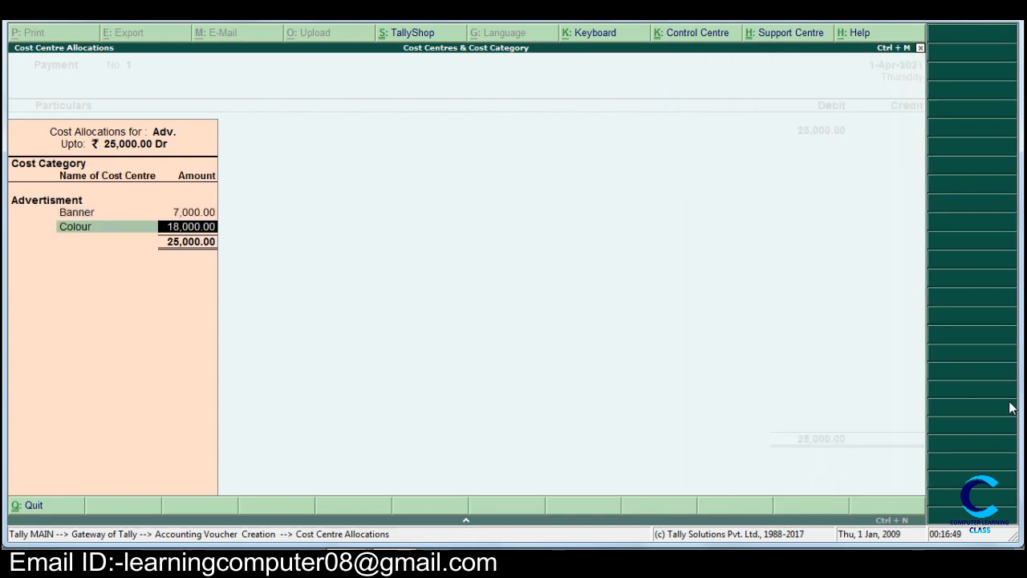
text(3,0)
text(000)
key(Return)
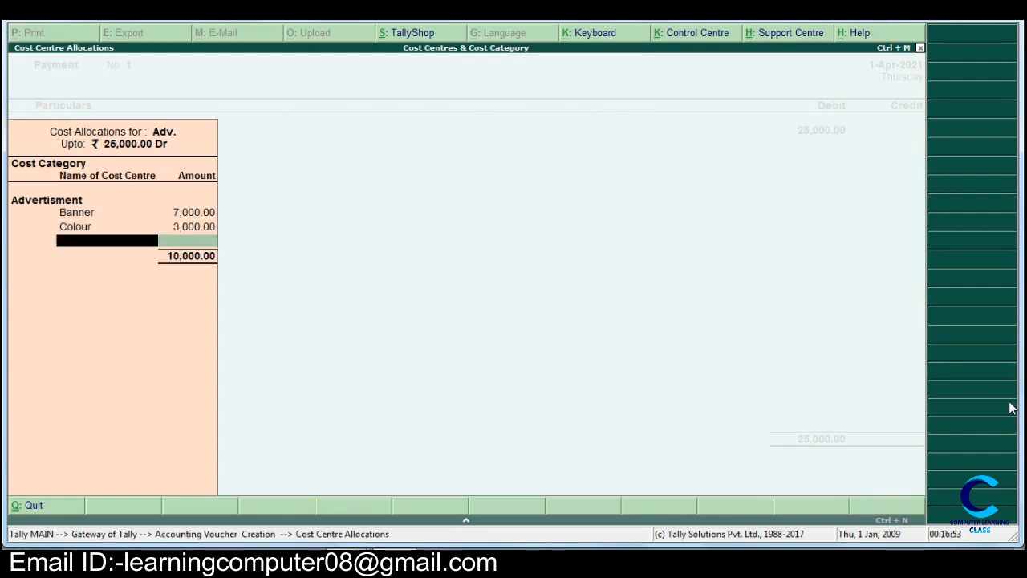
- Allocate 9,000 to Ink and 6,000 to Poster, and finish the cost allocations for Adv
key(Down)
key(Down)
key(Return)
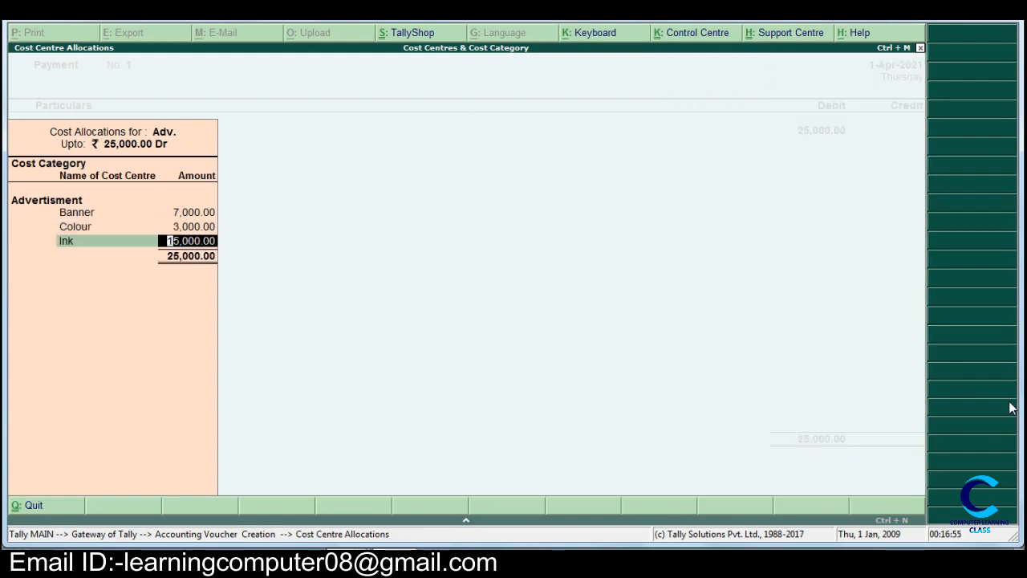
text(9000)
key(Return)
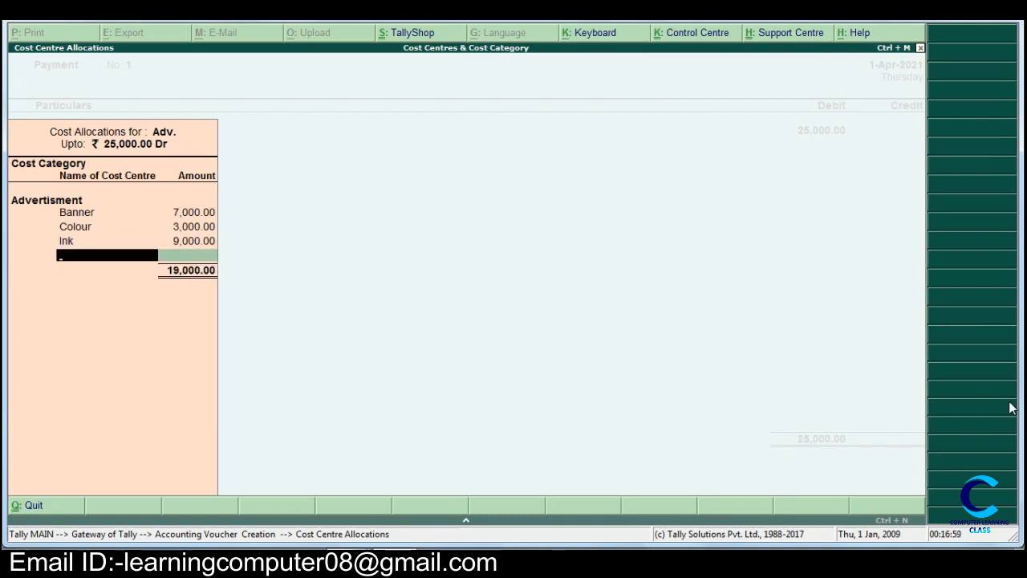
key(Down)
key(Down)
key(Down)
key(Return)
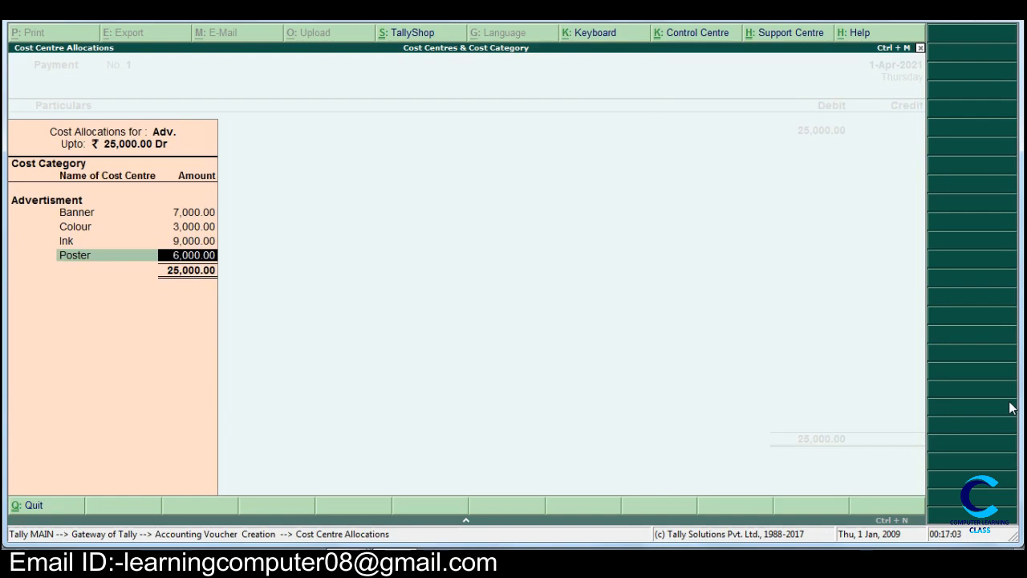
key(Return)
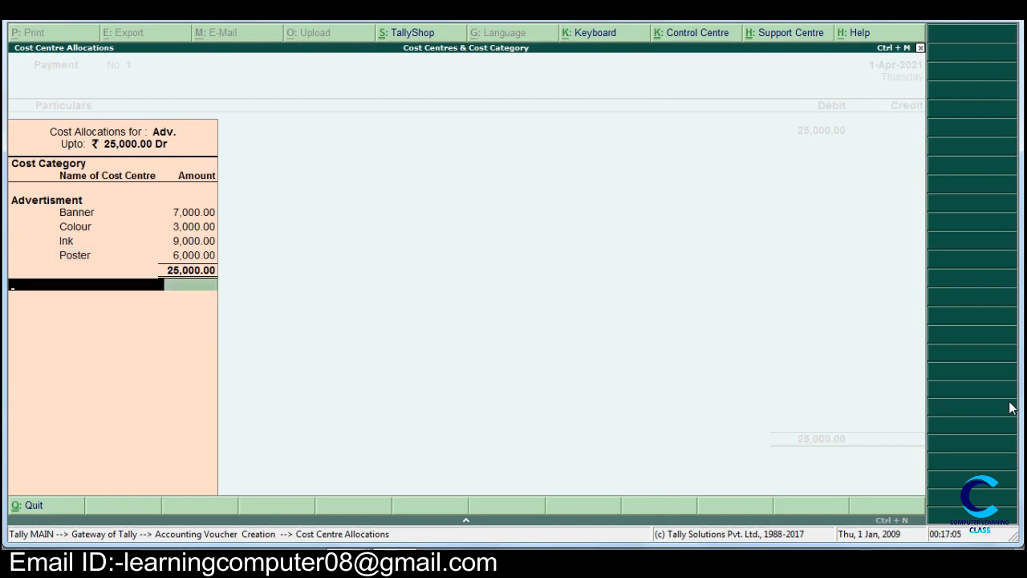
key(Return)
- Credit Cash with 25,000, leave the narration empty and save the payment voucher
key(Return)
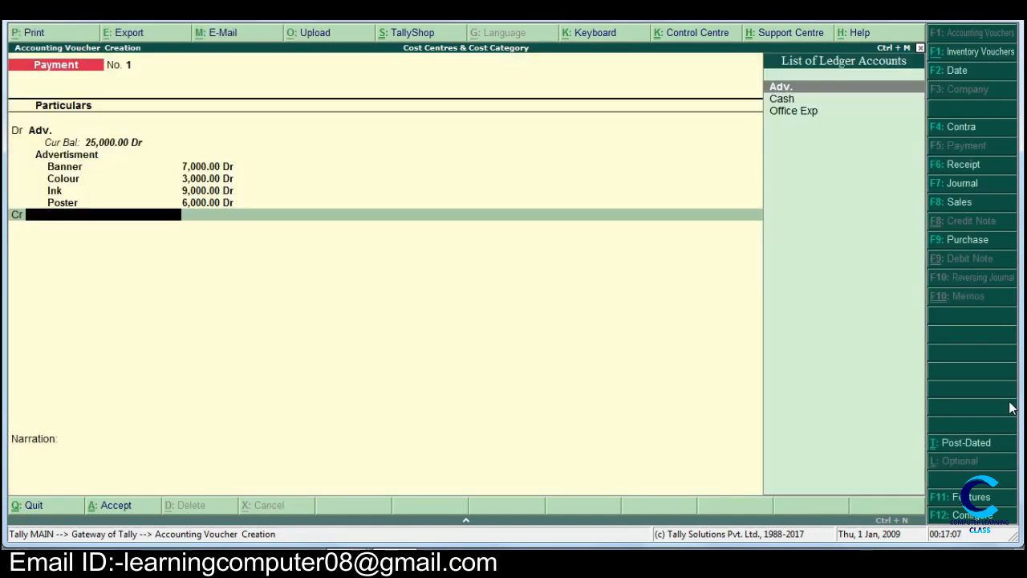
key(Down)
key(Return)
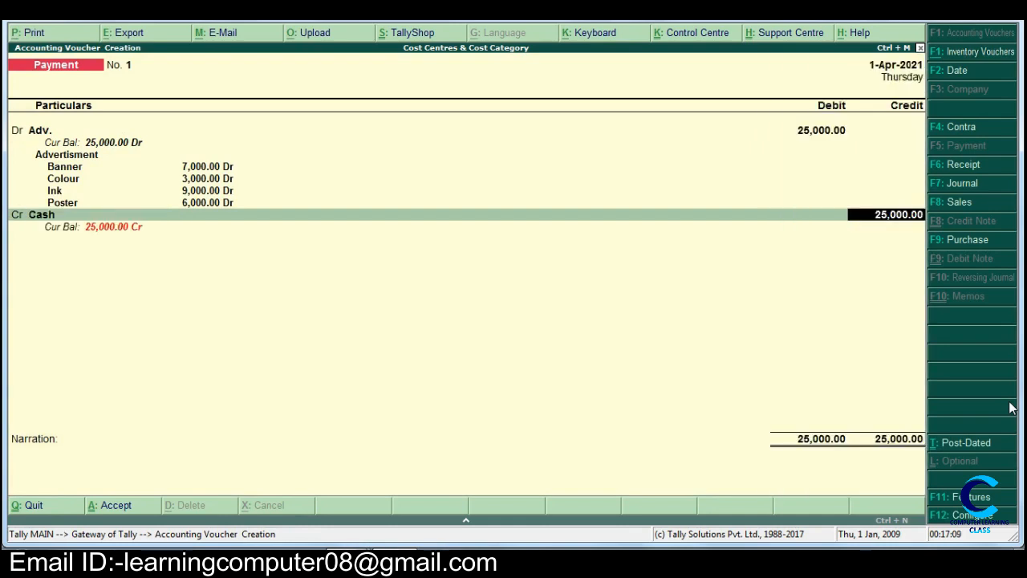
key(Return)
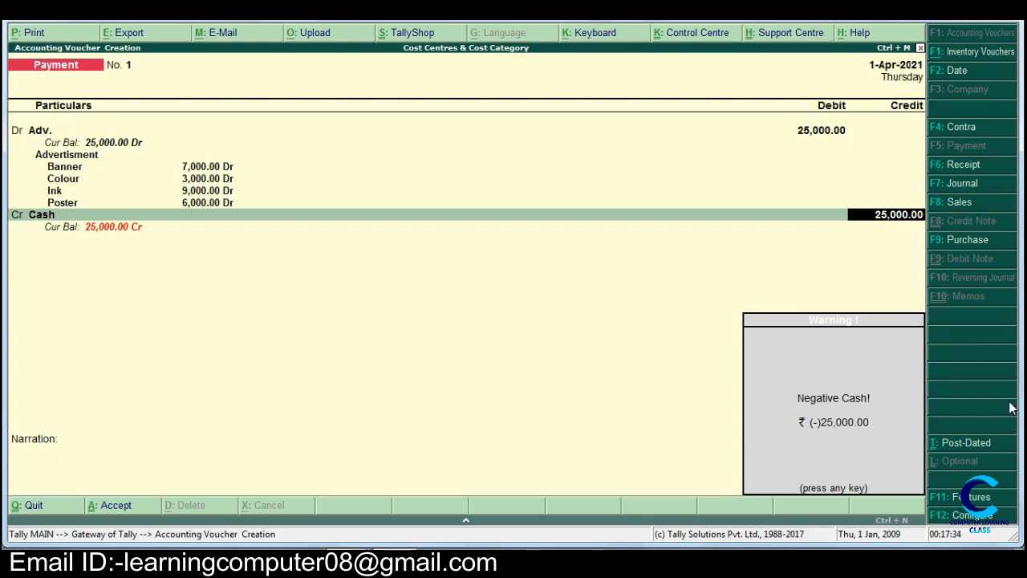
key(Return)
key(Return)
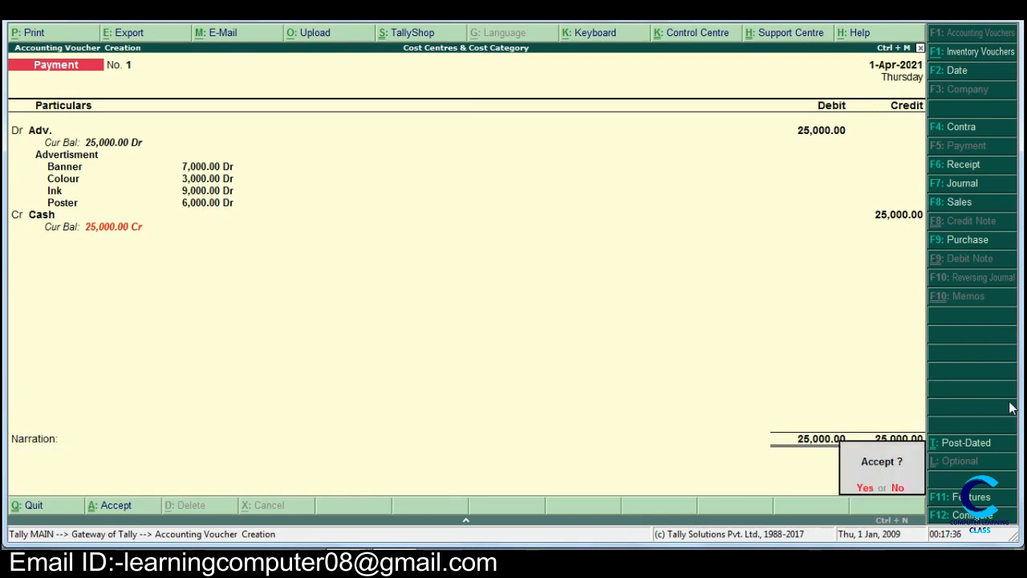
key(Return)
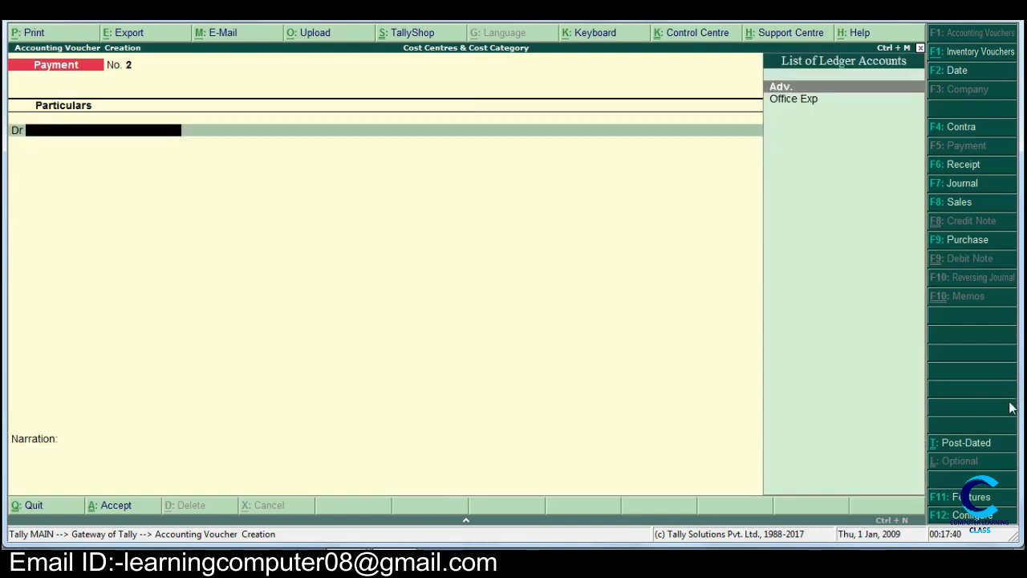
- Debit Office Exp with 15,000 in the new payment voucher, keeping the current Windows color scheme and suppressing its message
key(Down)
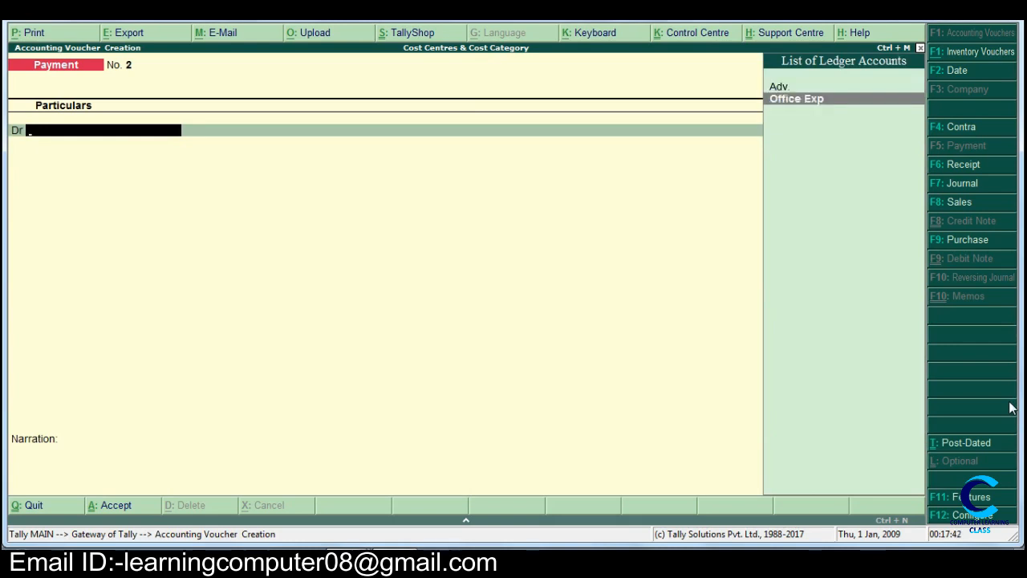
key(Return)
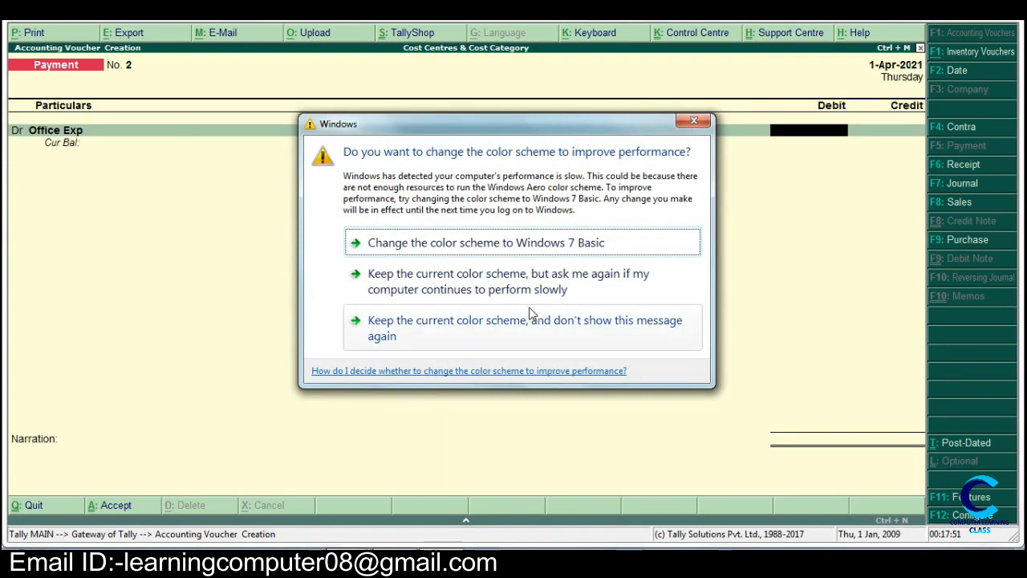
click(529, 324)
text(1)
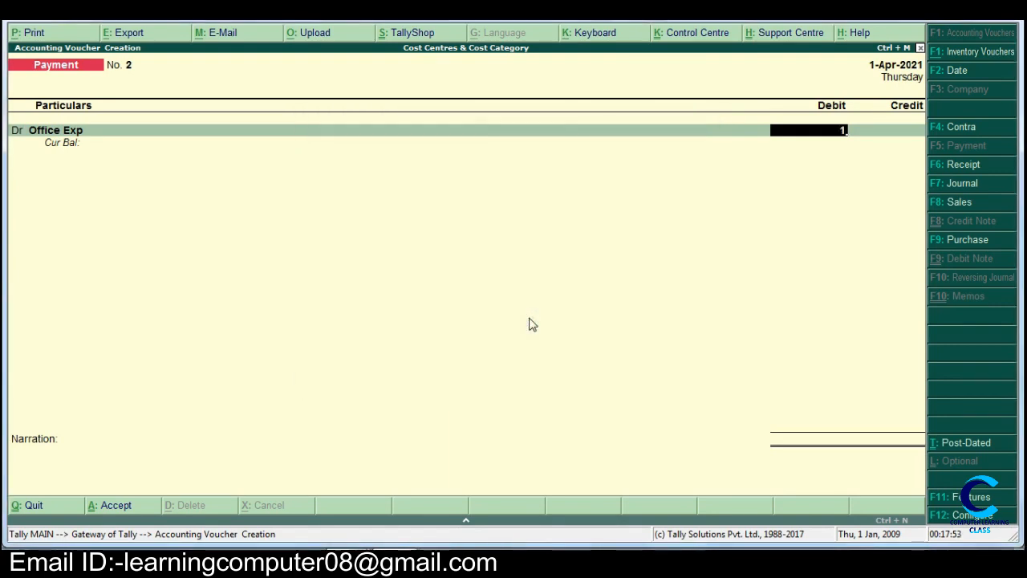
text(5000)
key(Return)
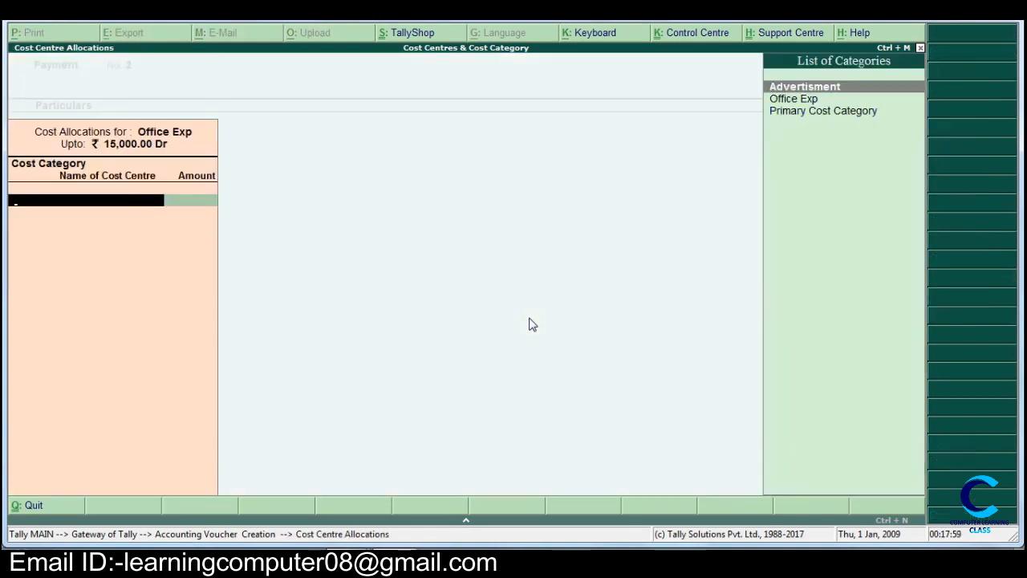
- Choose the Office Exp category in the cost allocations and assign 1,200 to the Electrcity cost centre
key(Down)
key(Return)
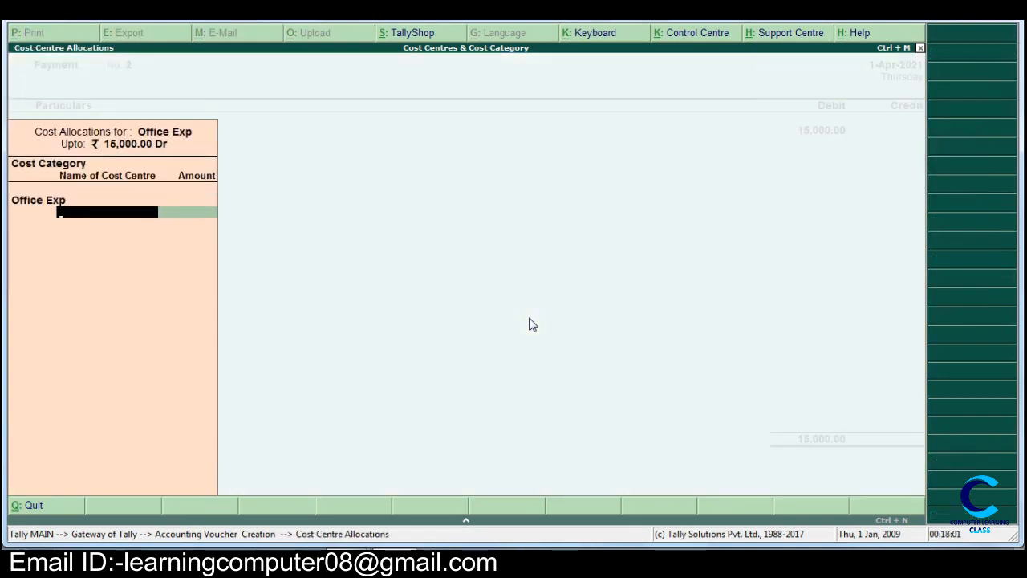
key(Escape)
key(Return)
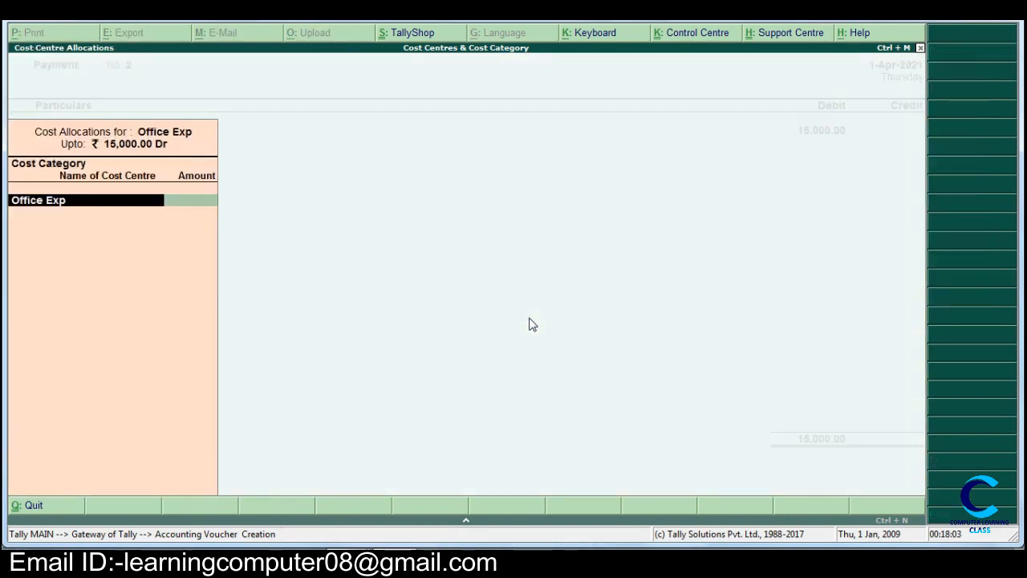
key(Return)
key(Return)
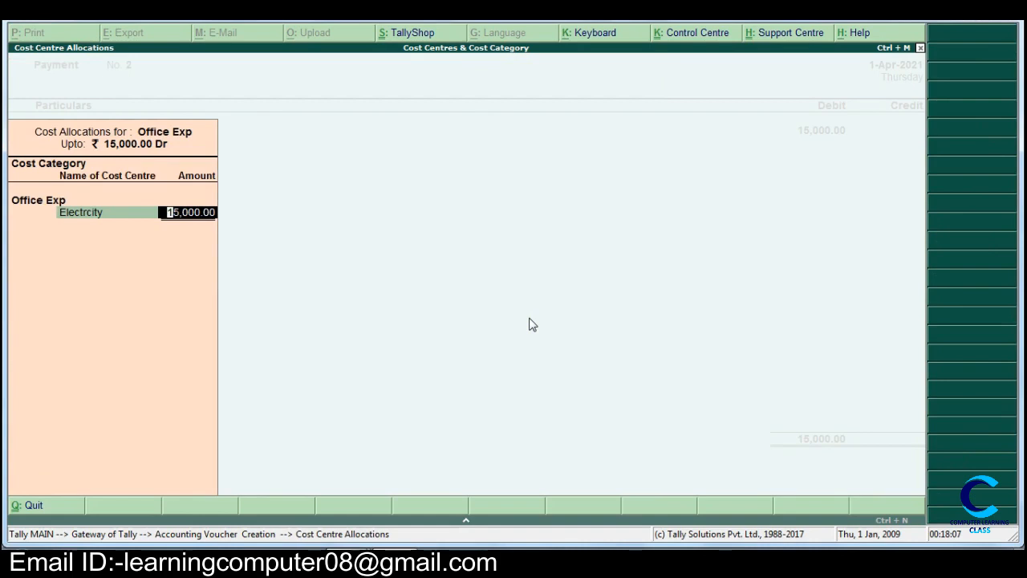
text(1)
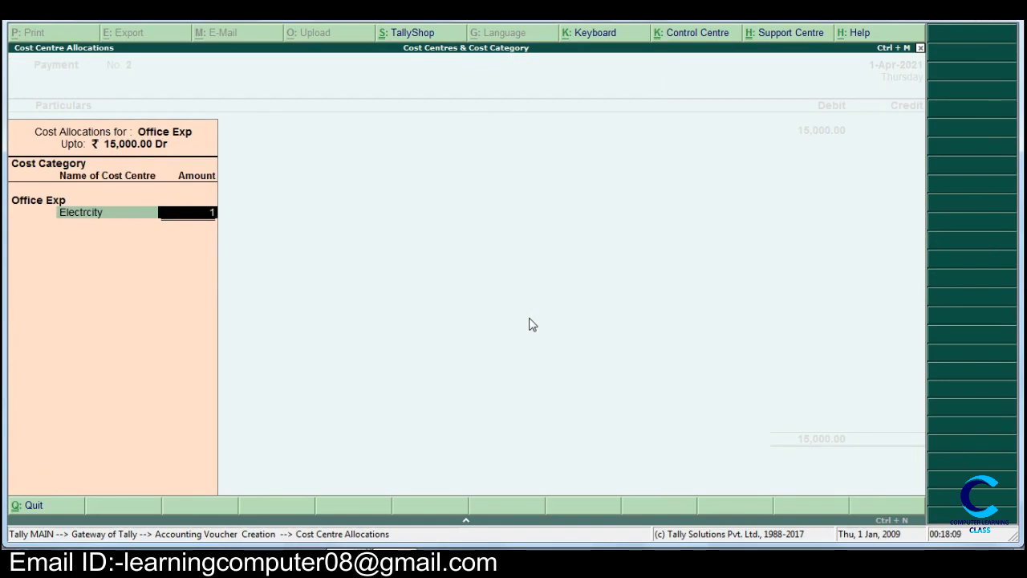
text(200)
key(Return)
- Allocate 300 to Newspaper and 8,000 to Salary under the Office Exp category
key(Down)
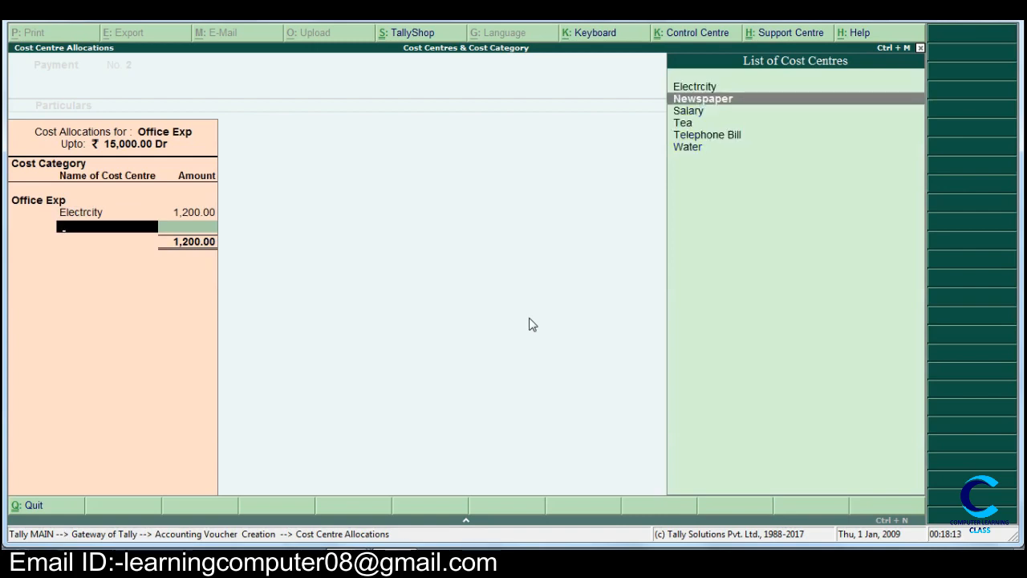
key(Return)
text(300)
key(Return)
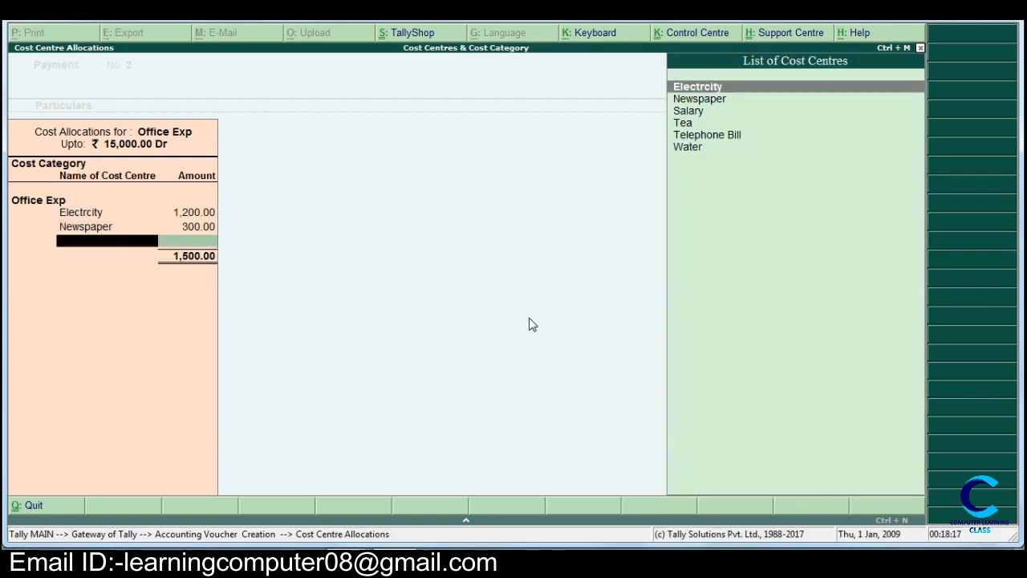
key(Down)
key(Down)
key(Return)
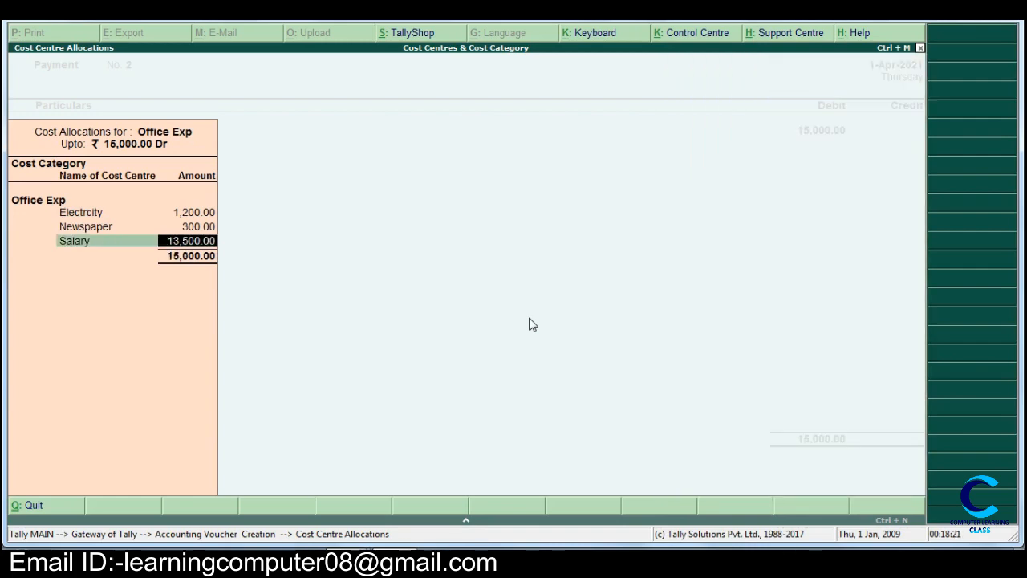
text(8000)
key(Return)
- Allocate 3,500 to the Tea cost centre under the Office Exp category
key(Down)
key(Down)
key(Down)
key(Return)
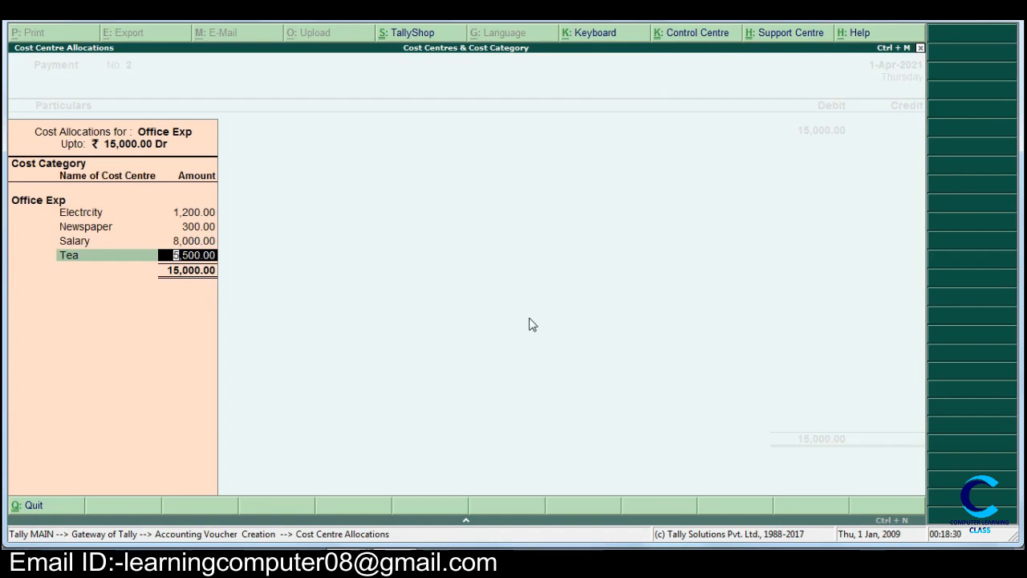
text(3500)
key(Return)
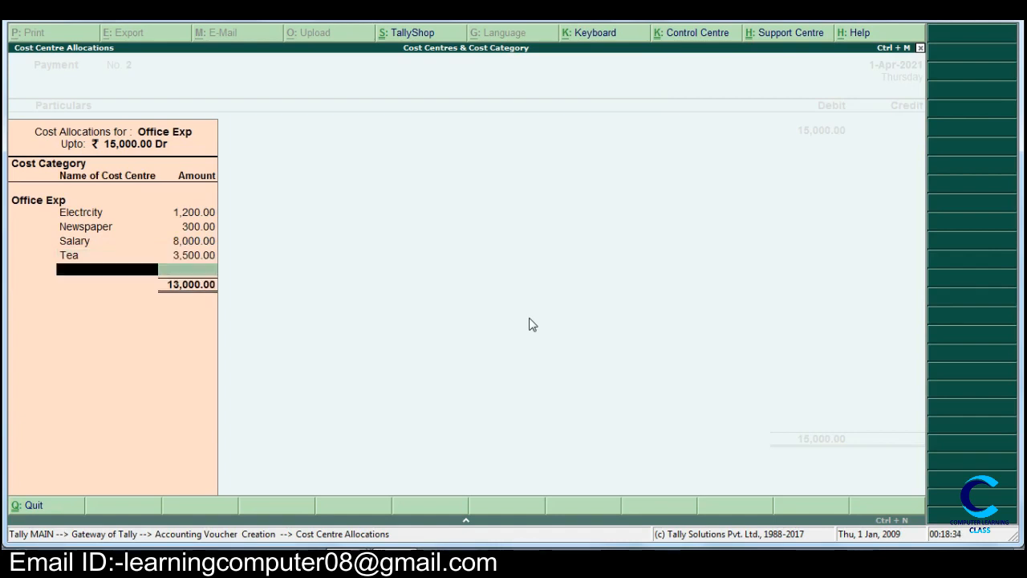
- Allocate 1,500 to the Telephone Bill cost centre under the Office Exp category
key(Down)
key(Down)
key(Down)
key(Down)
key(Down)
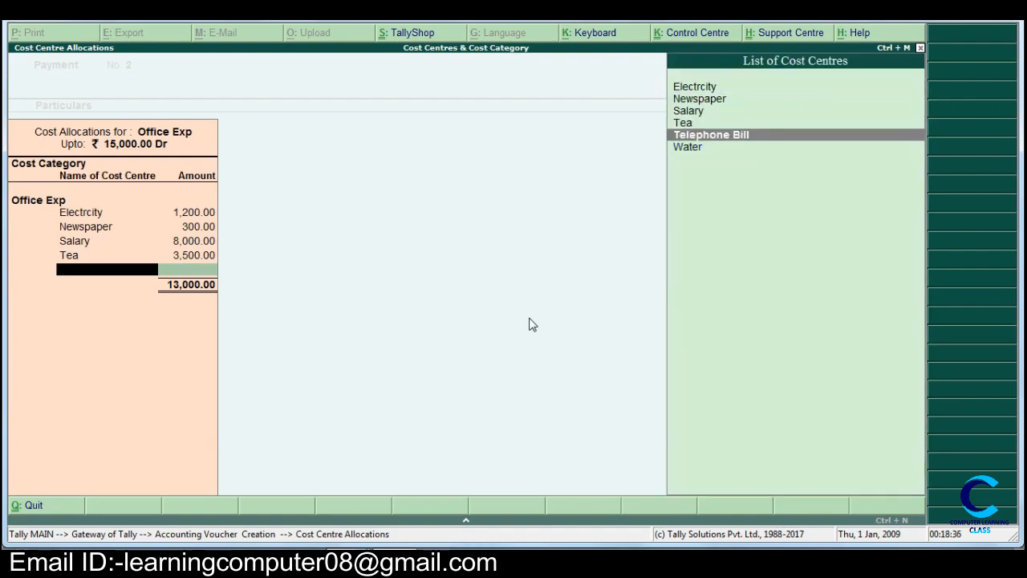
key(Return)
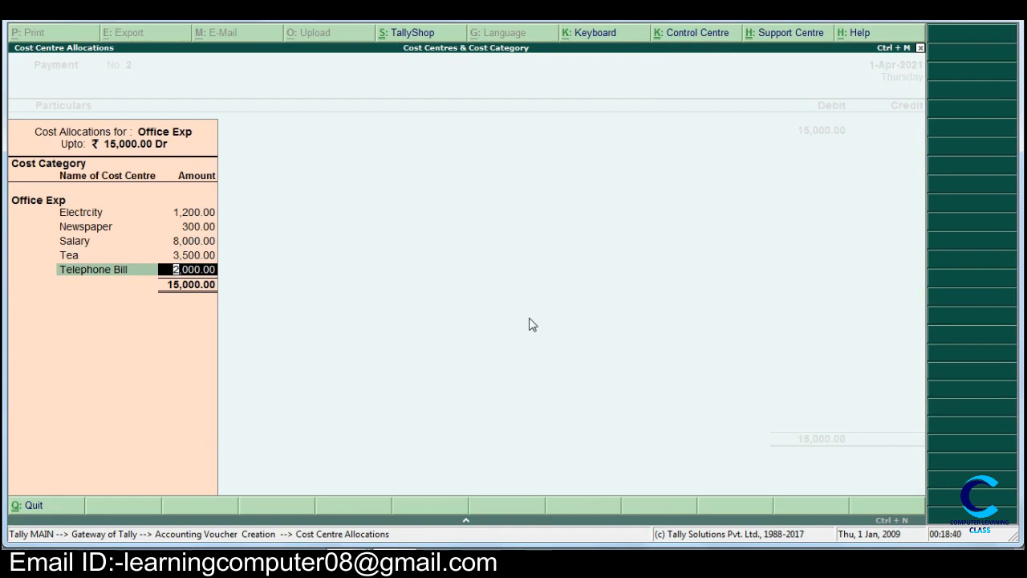
text(1)
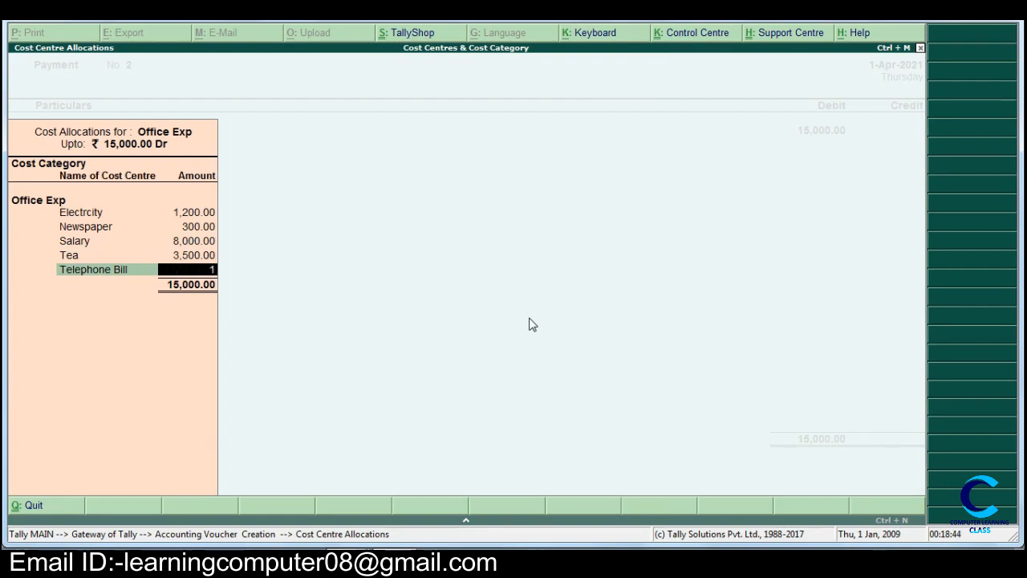
text(500)
key(Return)
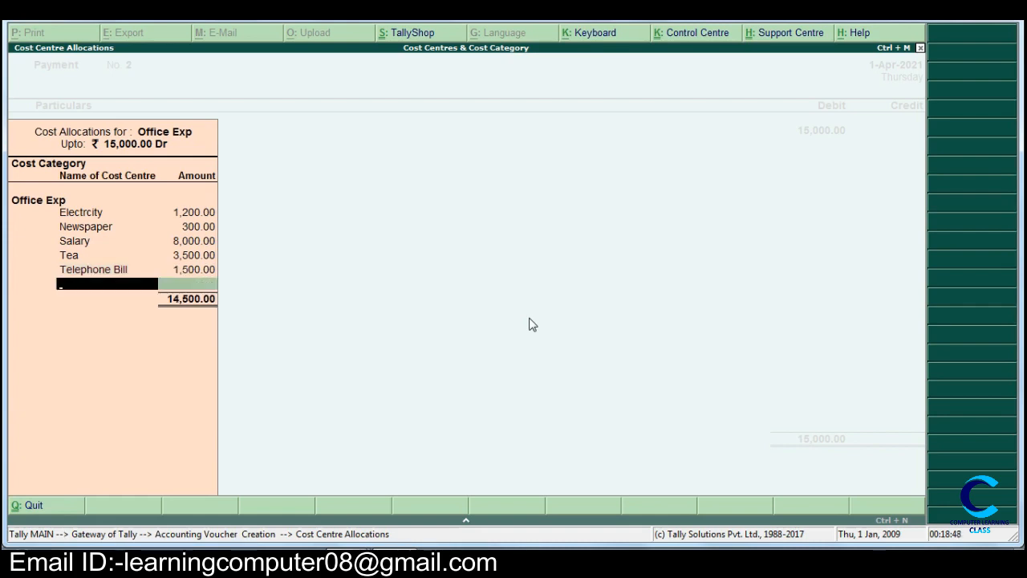
- Allocate the remaining 500 to Water and finish the cost allocations for Office Exp
key(Down)
key(Down)
key(Down)
key(Down)
key(Down)
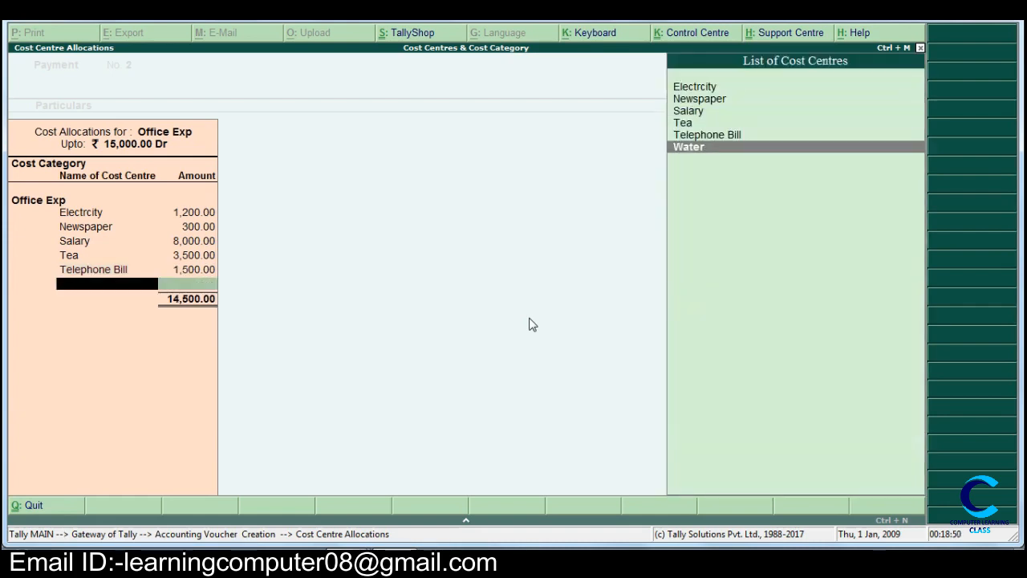
key(Return)
key(Return)
key(Return)
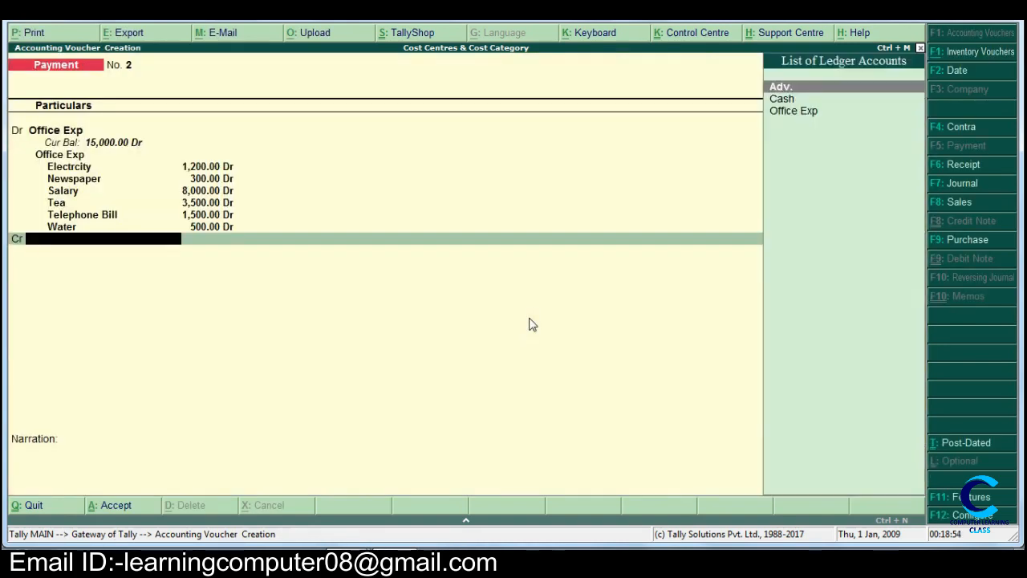
- Credit Cash with 15,000, then save the payment voucher with an empty narration and return to the Gateway of Tally
key(Return)
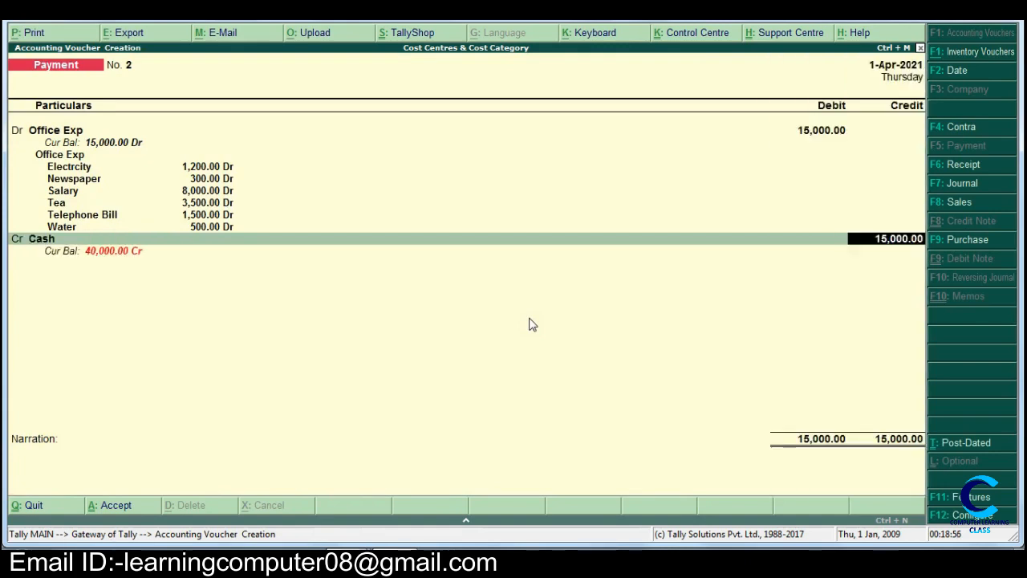
key(Return)
key(Return)
key(Return)
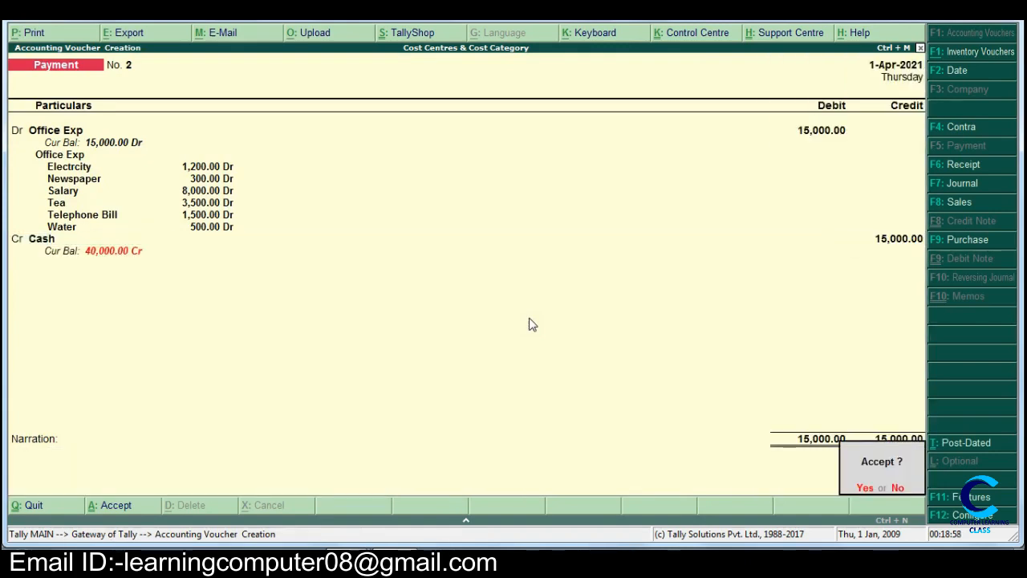
key(Return)
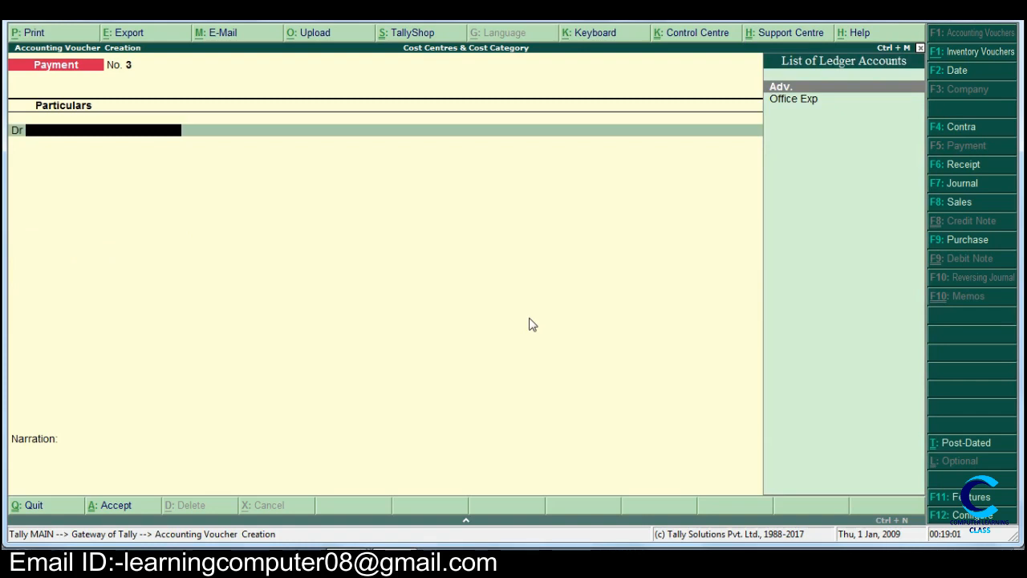
key(Escape)
key(Return)
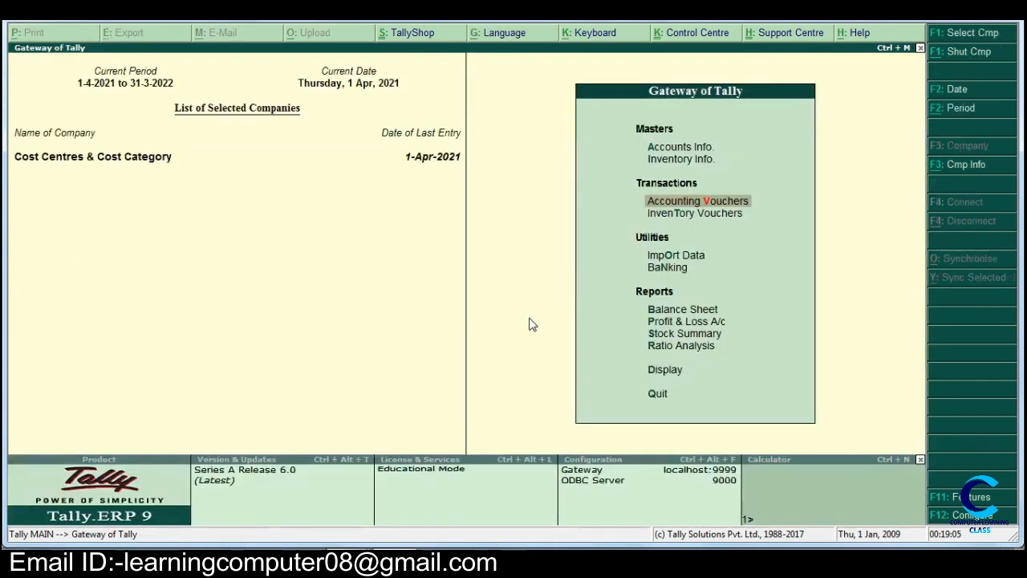